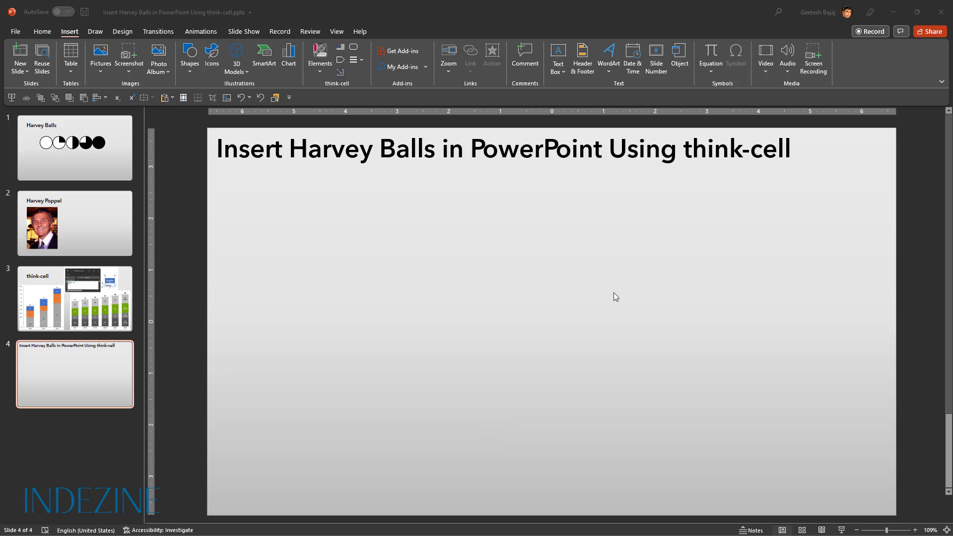
Pick Harvey Ball from the think-cell Elements gallery for insertion on slide 4.
{"action": "left_click", "coordinate": [70, 31]}
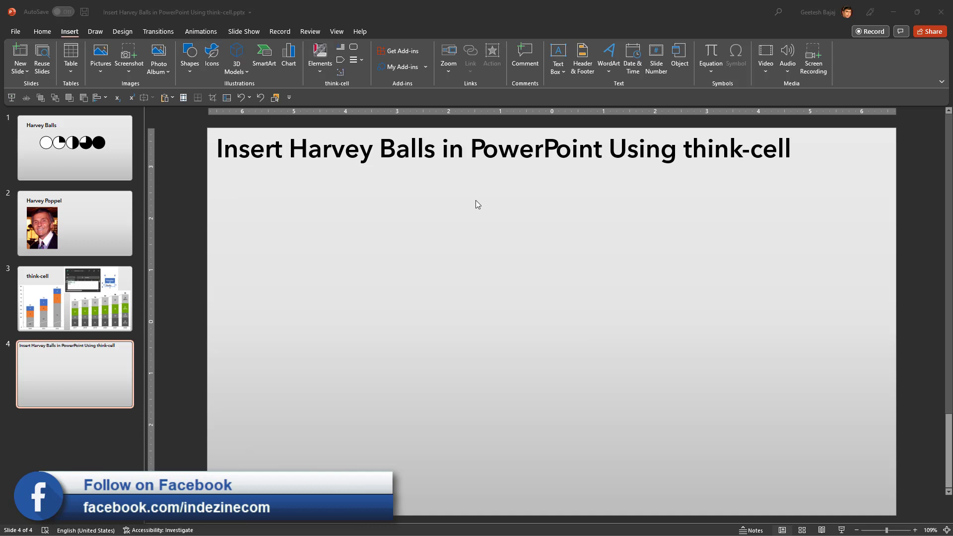
{"action": "left_click", "coordinate": [320, 72]}
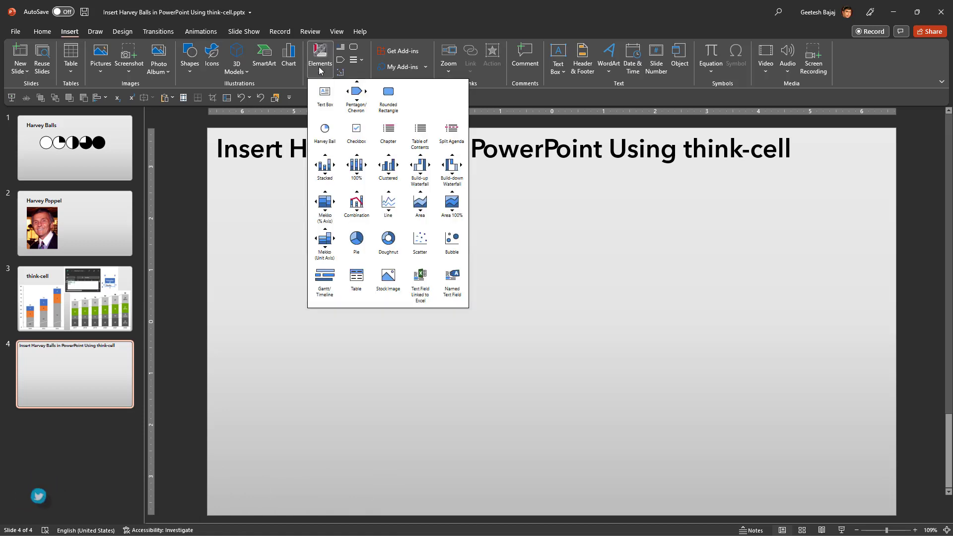
{"action": "left_click", "coordinate": [324, 138]}
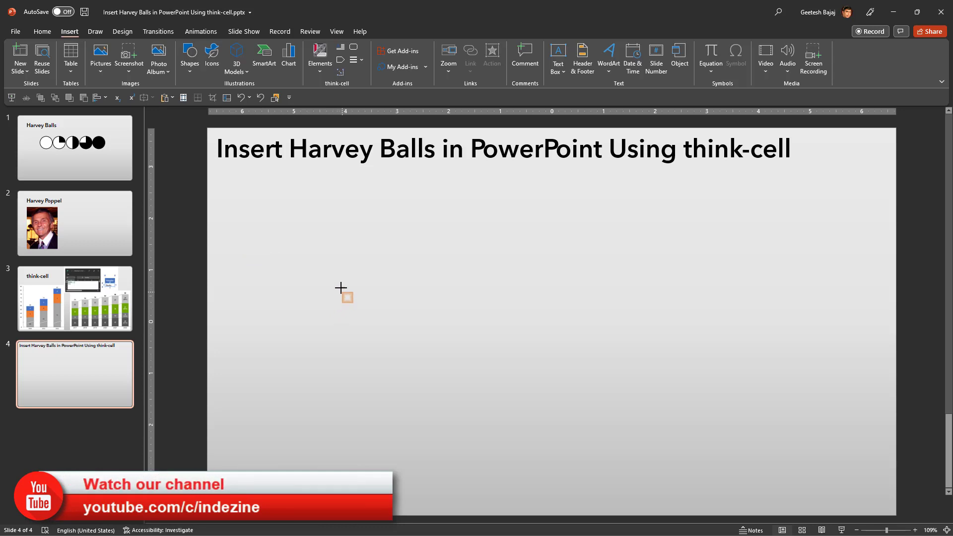
Place a quarter-filled Harvey ball below the slide title and set its size to 28 pt.
{"action": "left_click", "coordinate": [224, 189]}
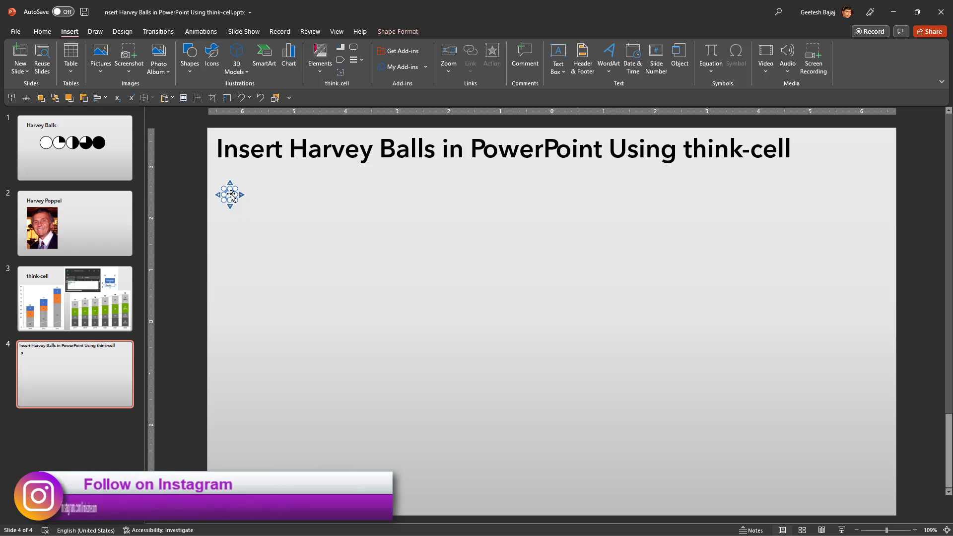
{"action": "left_click", "coordinate": [231, 196]}
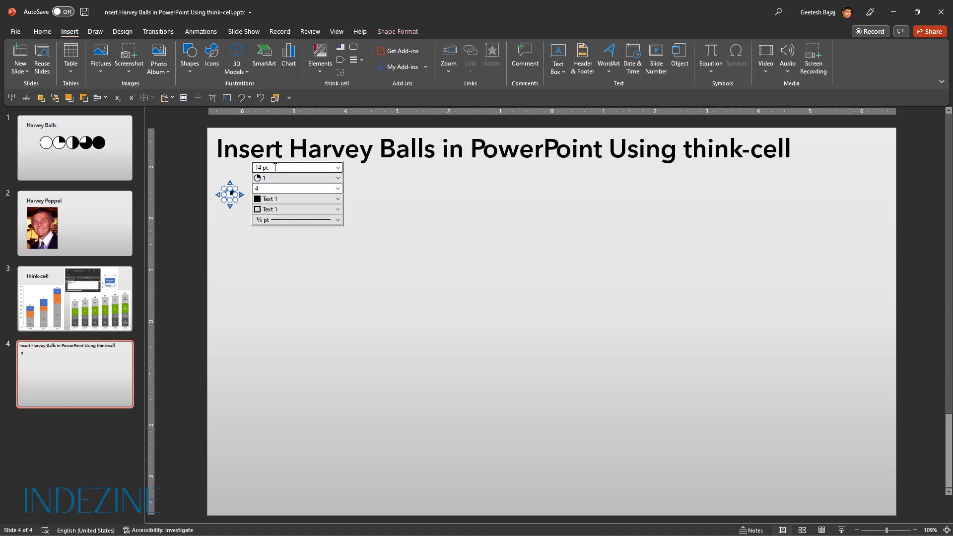
{"action": "left_click_drag", "start_coordinate": [274, 168], "coordinate": [252, 169]}
{"action": "left_click", "coordinate": [338, 168]}
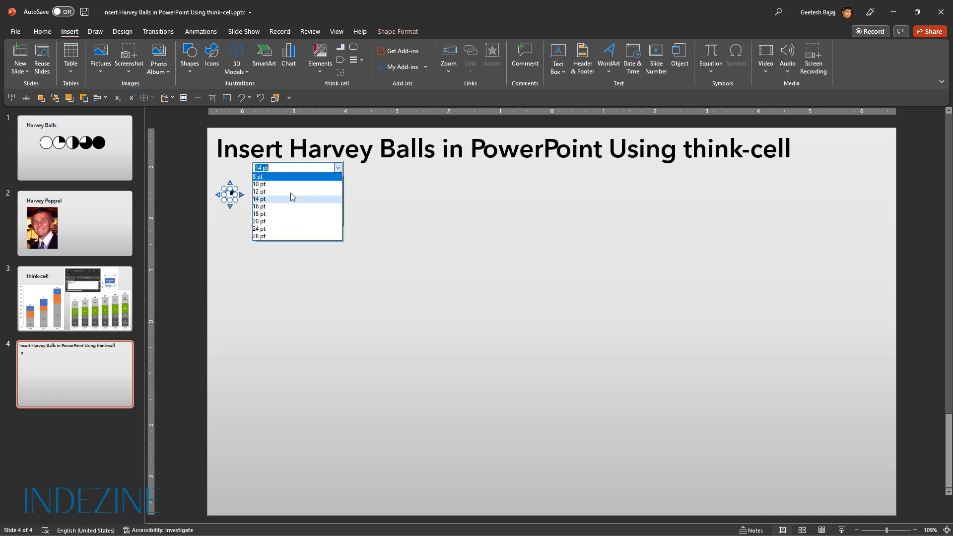
{"action": "left_click", "coordinate": [266, 238]}
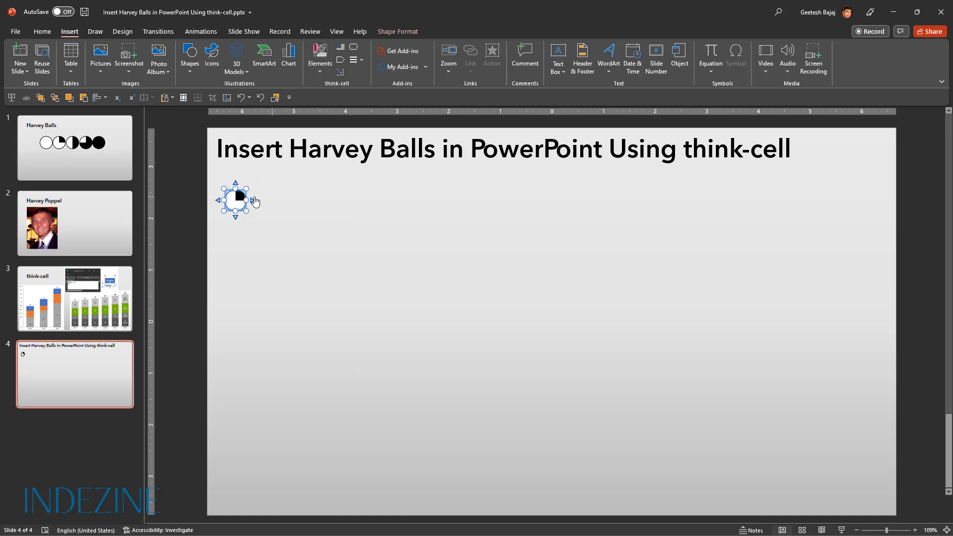
Enlarge the Harvey ball to 44 pt, then to 100 pt.
{"action": "left_click", "coordinate": [239, 202]}
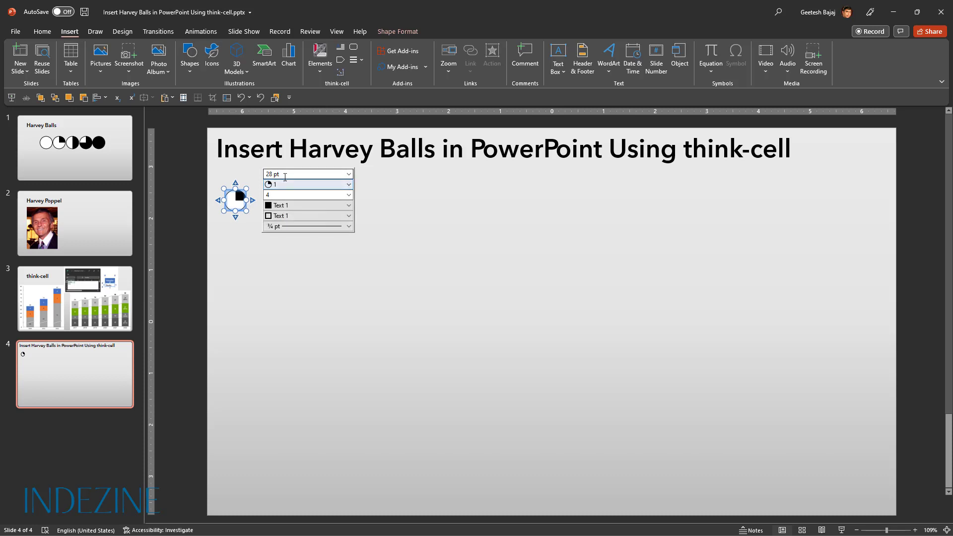
{"action": "left_click", "coordinate": [263, 175]}
{"action": "type", "text": "44"}
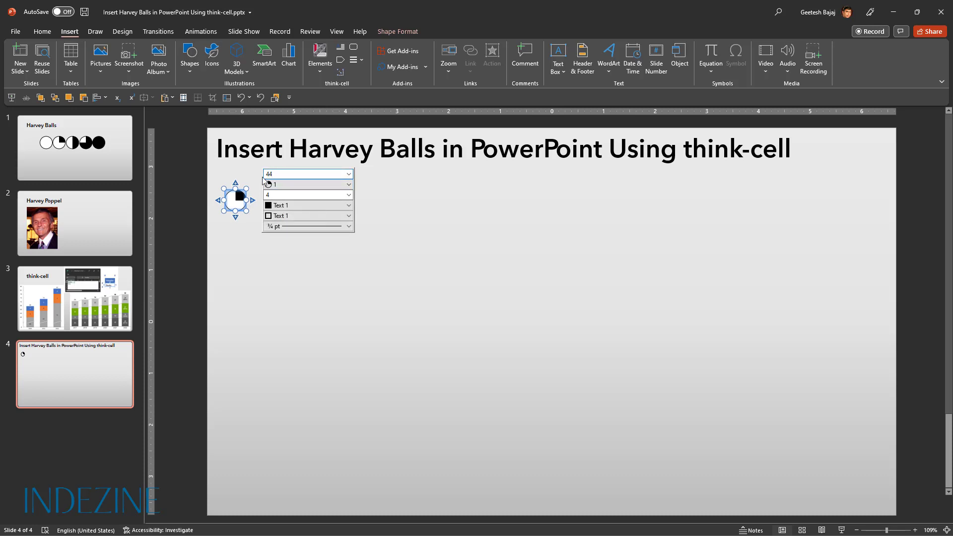
{"action": "key", "text": "Return"}
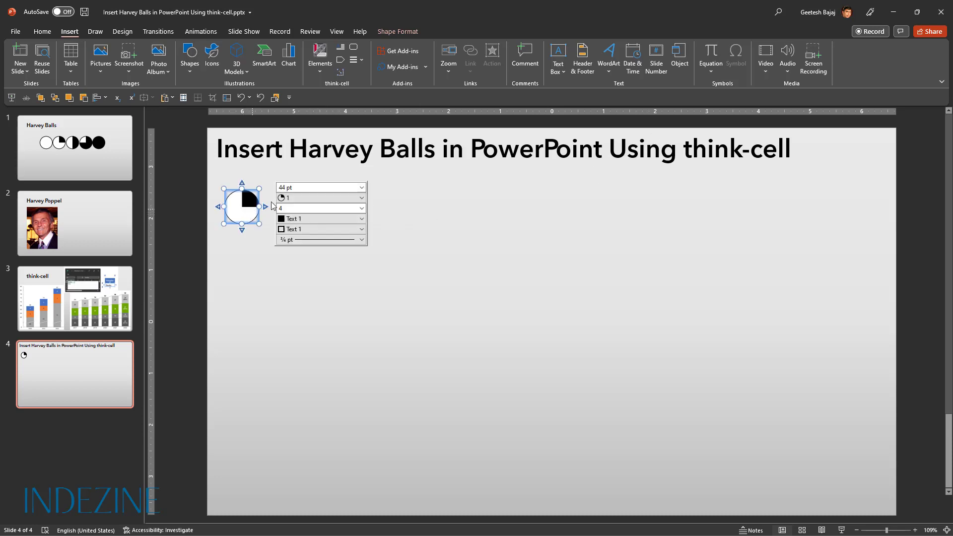
{"action": "type", "text": "100"}
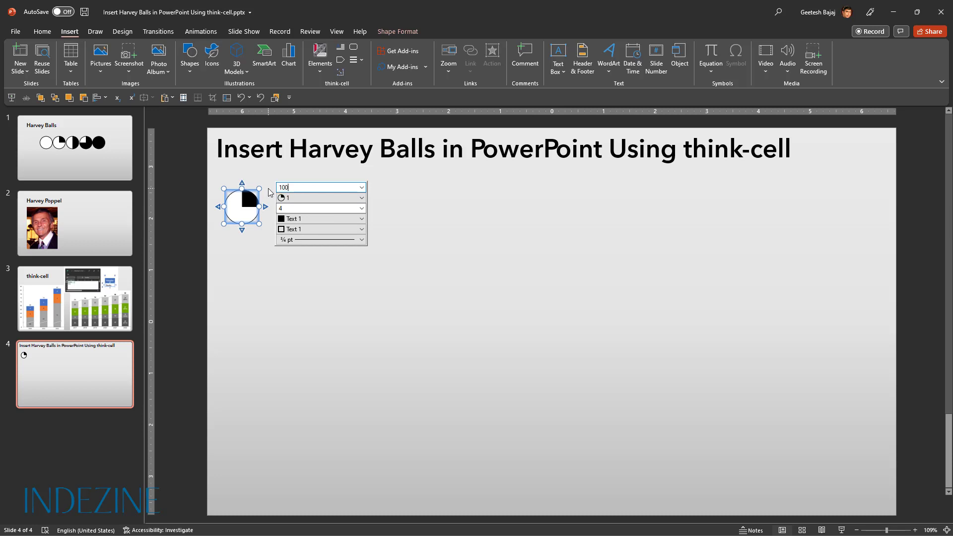
{"action": "key", "text": "Return"}
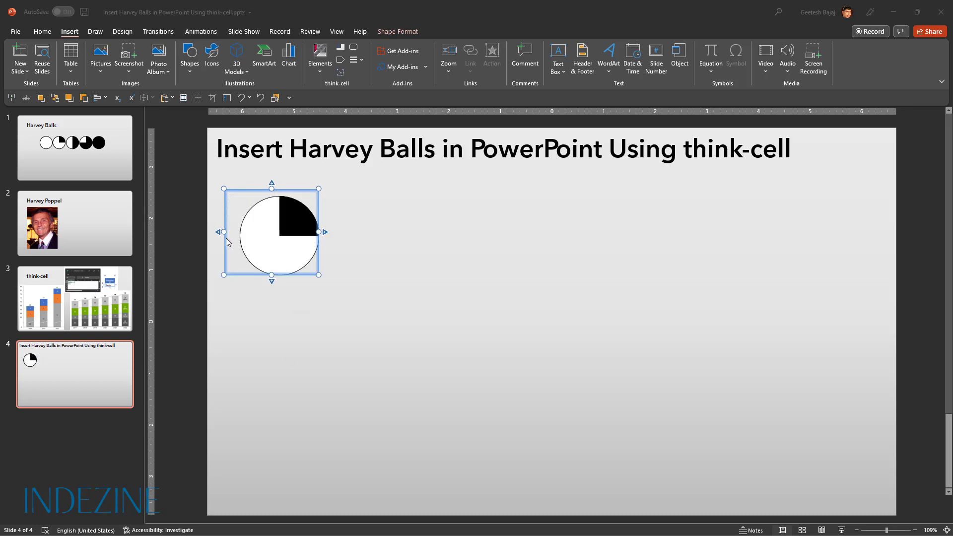
Trim the ball's frame on the left and top, then move it to the slide's left margin.
{"action": "left_click_drag", "start_coordinate": [223, 233], "coordinate": [237, 233]}
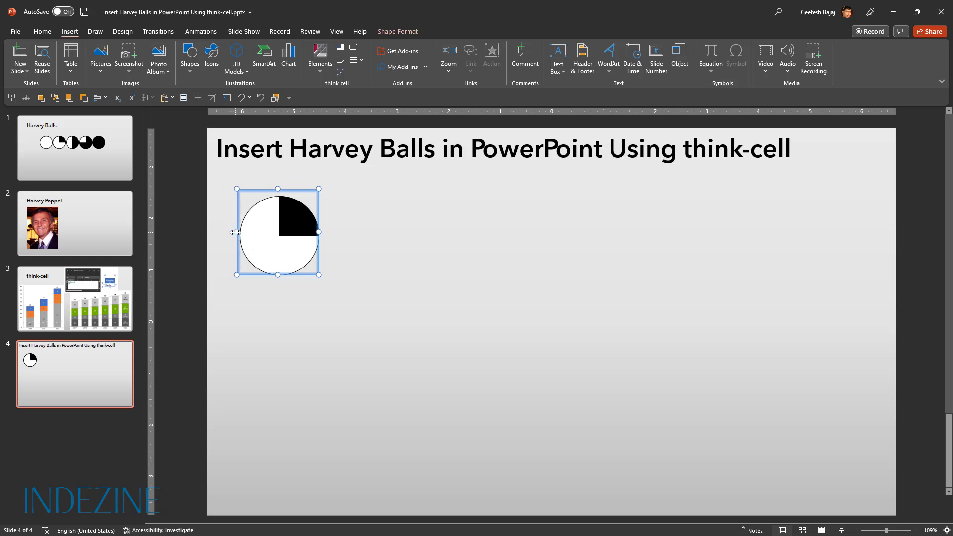
{"action": "left_click_drag", "start_coordinate": [278, 188], "coordinate": [278, 194]}
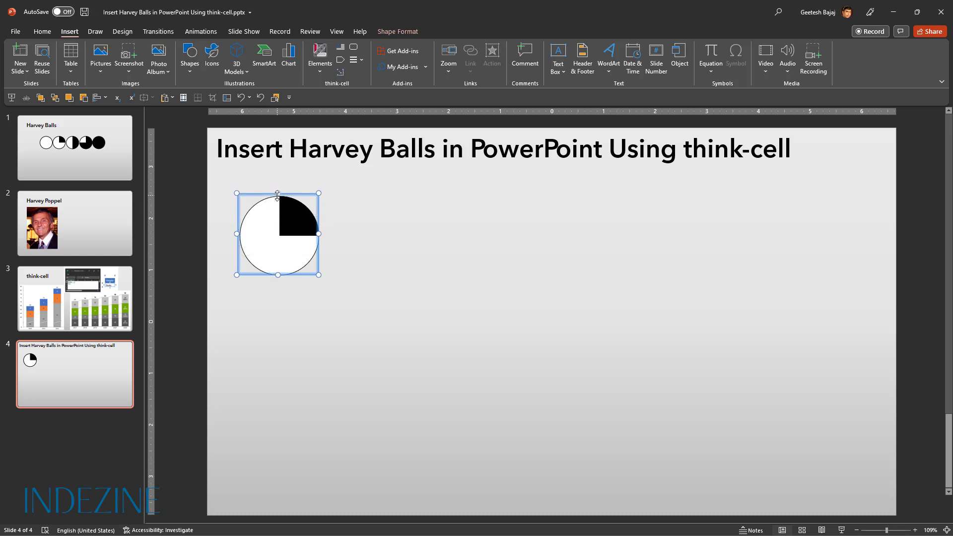
{"action": "left_click_drag", "start_coordinate": [265, 235], "coordinate": [242, 224]}
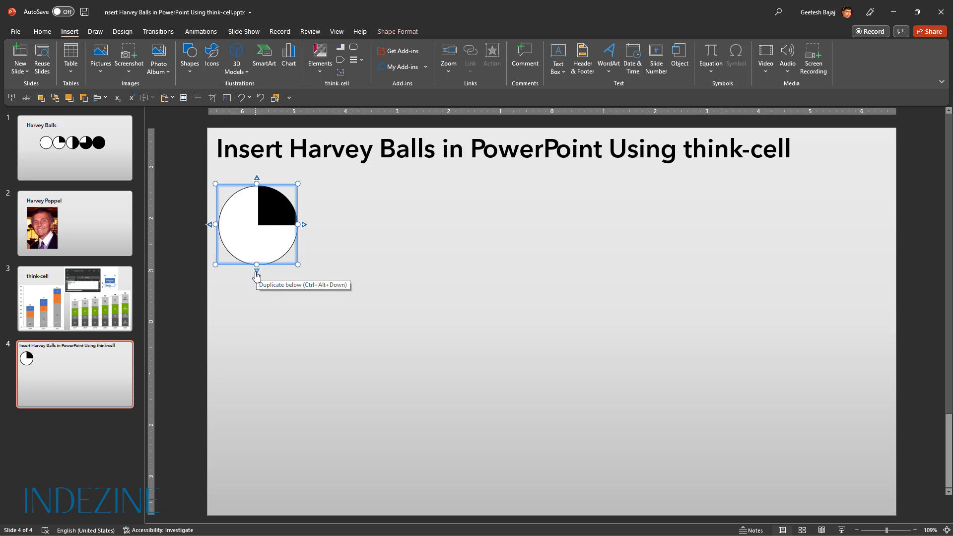
Duplicate the Harvey ball below and change the copy's segment count from 4 to 8.
{"action": "left_click", "coordinate": [257, 272]}
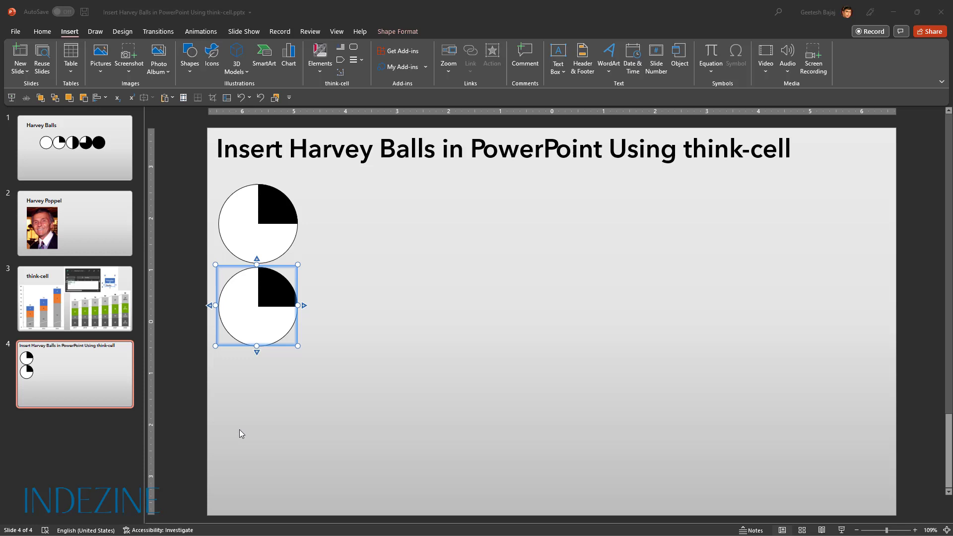
{"action": "left_click", "coordinate": [268, 325]}
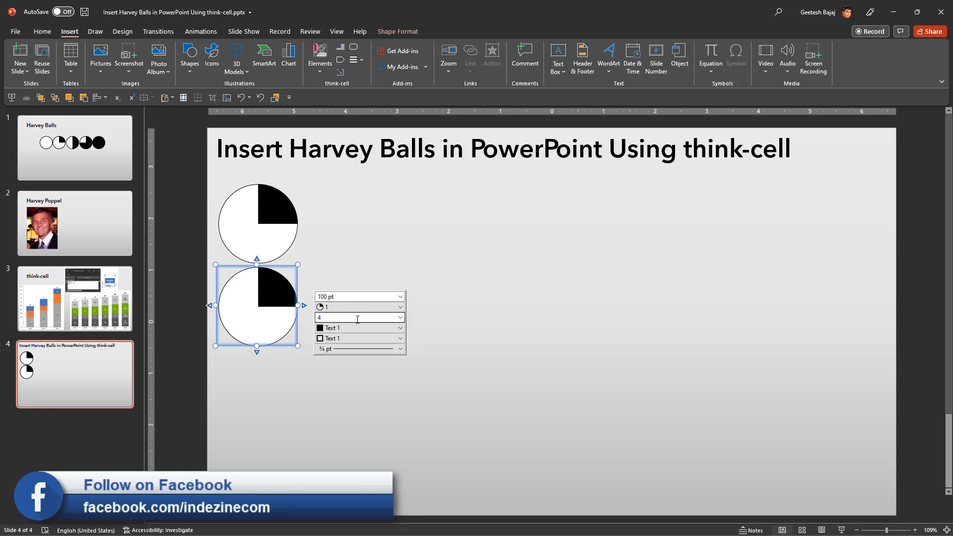
{"action": "left_click", "coordinate": [401, 319]}
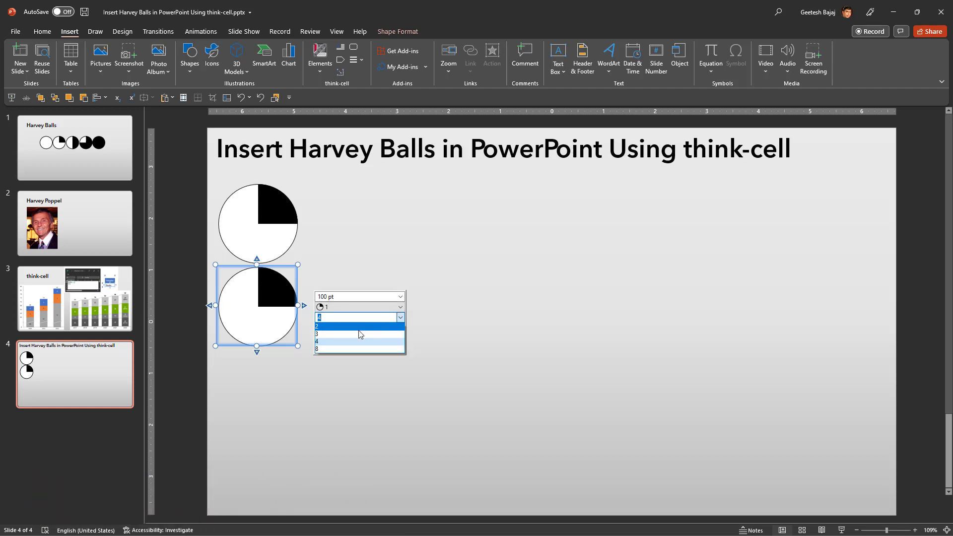
{"action": "left_click", "coordinate": [359, 327]}
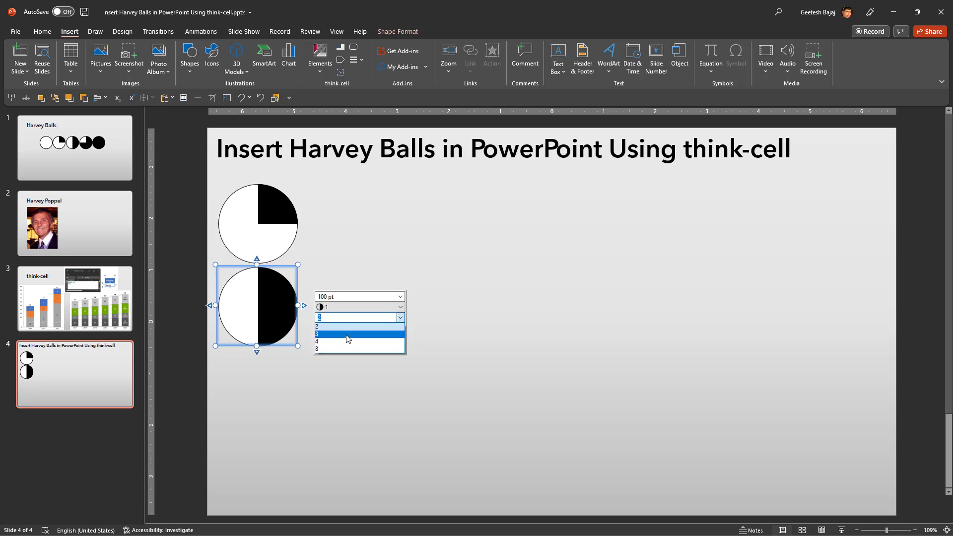
{"action": "left_click", "coordinate": [348, 336]}
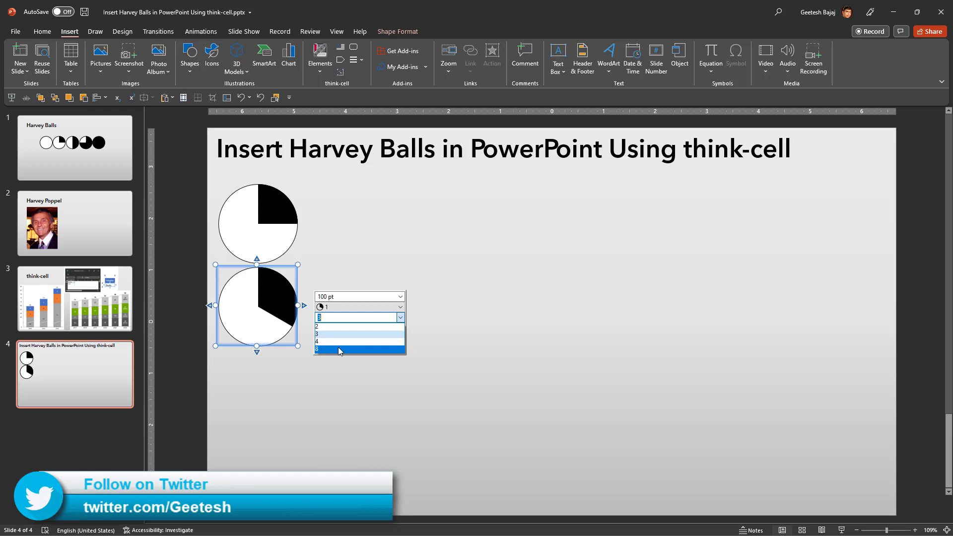
{"action": "left_click", "coordinate": [338, 348]}
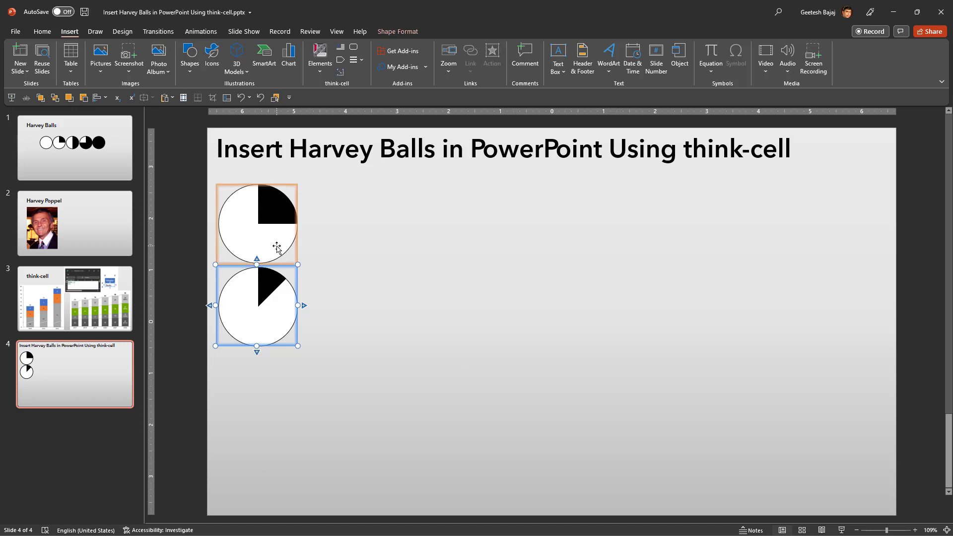
Copy the top Harvey ball to the right until the top row holds four balls.
{"action": "left_click", "coordinate": [265, 232]}
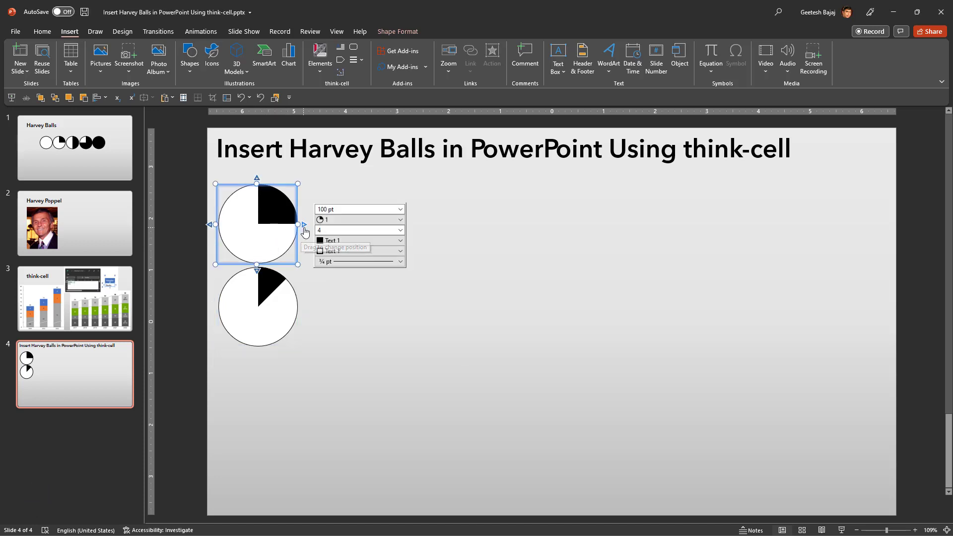
{"action": "left_click", "coordinate": [305, 229]}
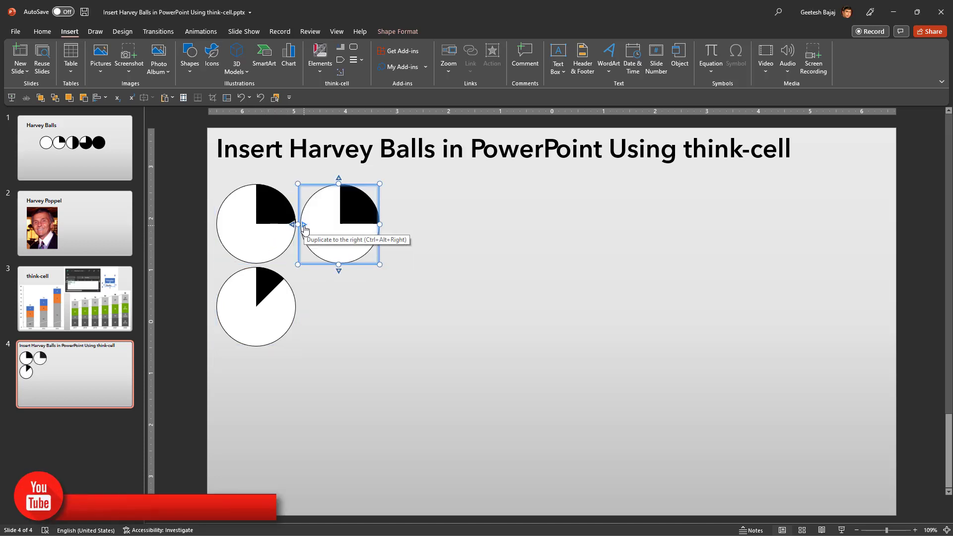
{"action": "left_click", "coordinate": [386, 230]}
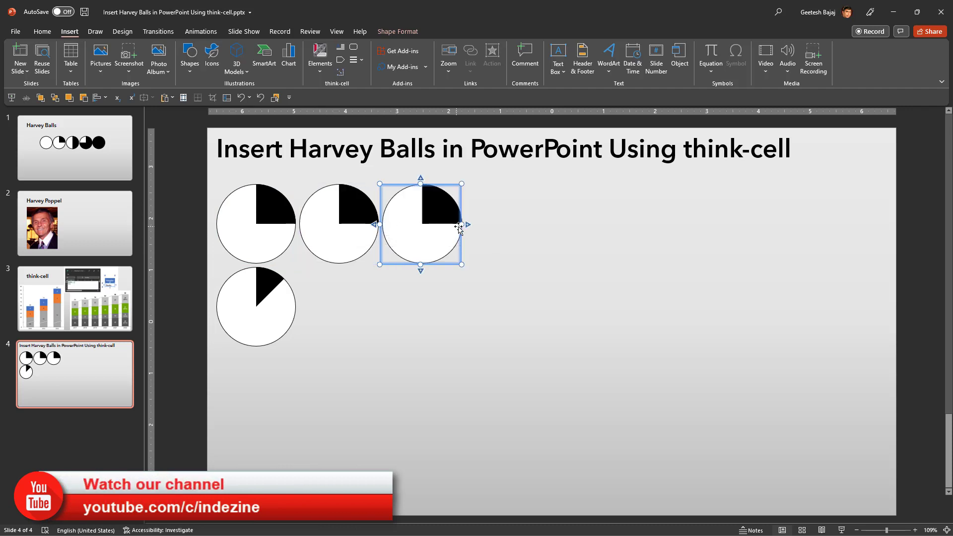
{"action": "left_click", "coordinate": [469, 229]}
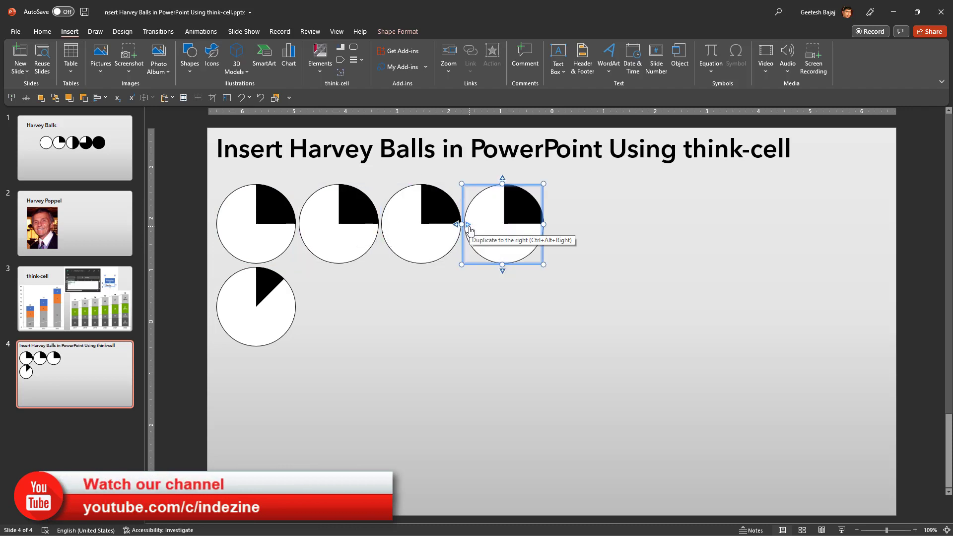
Copy the lower Harvey ball to the right until the second row holds eight balls.
{"action": "left_click", "coordinate": [288, 312]}
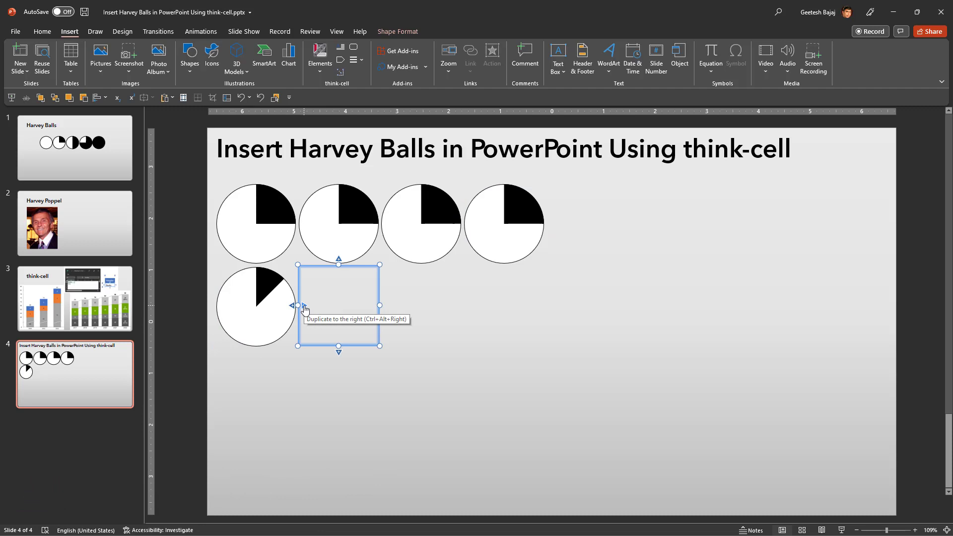
{"action": "left_click", "coordinate": [305, 309]}
{"action": "left_click", "coordinate": [387, 309]}
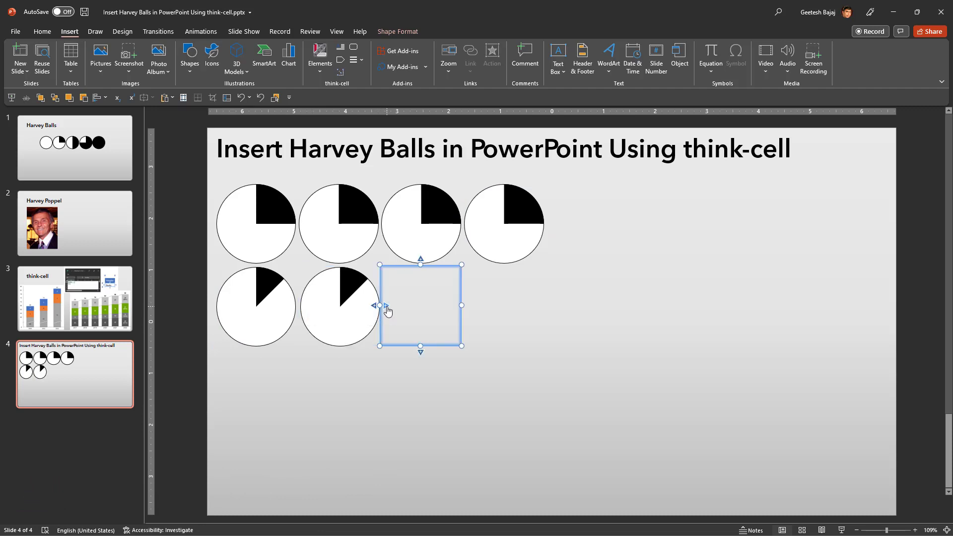
{"action": "left_click", "coordinate": [465, 309]}
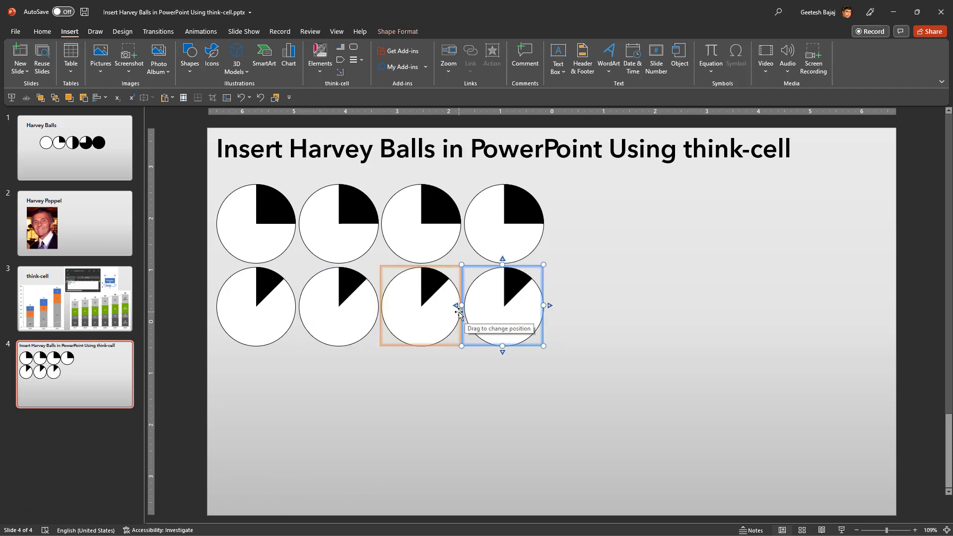
{"action": "left_click", "coordinate": [549, 308]}
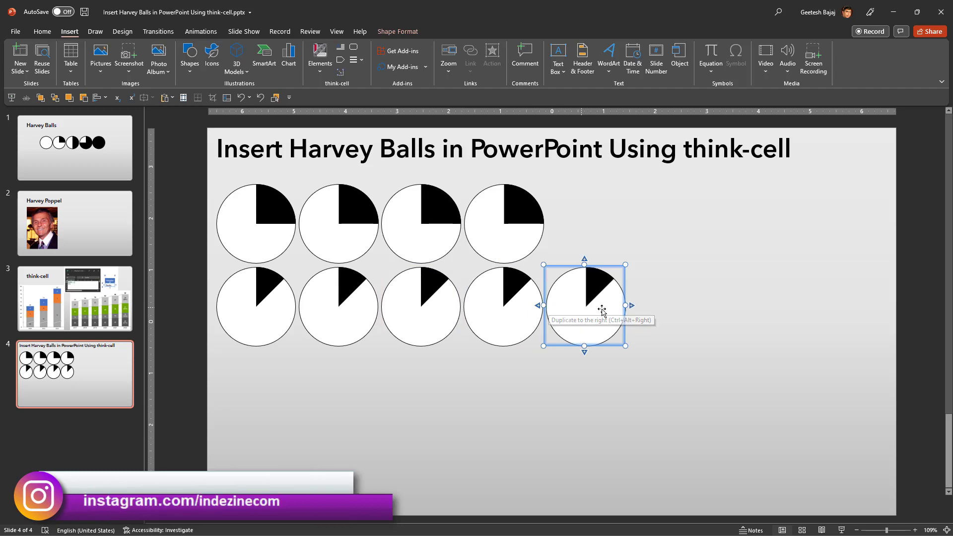
{"action": "left_click", "coordinate": [631, 309]}
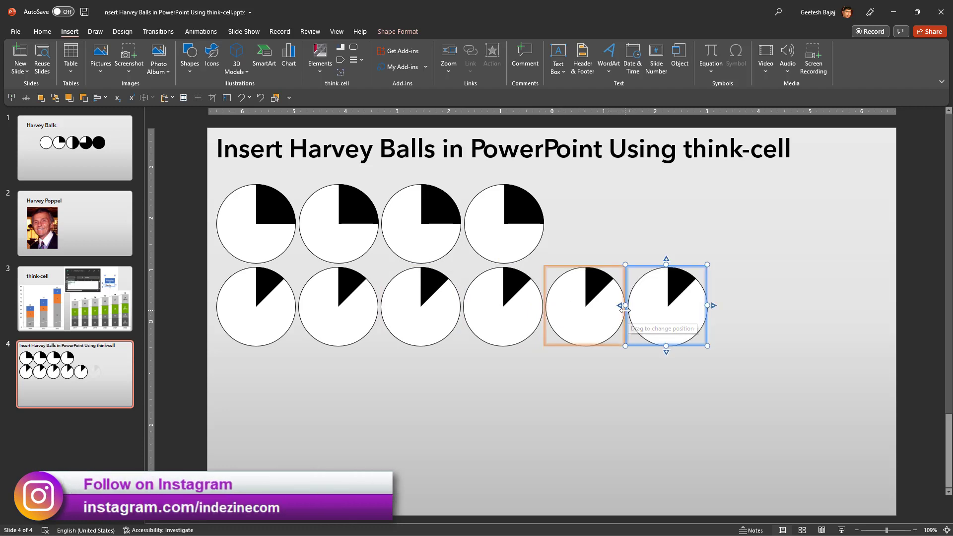
{"action": "left_click", "coordinate": [715, 308]}
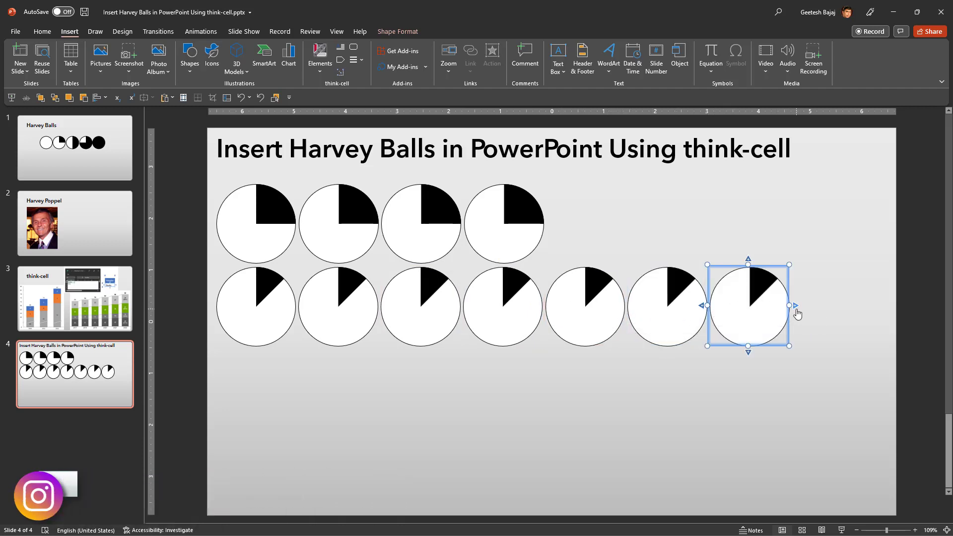
{"action": "left_click", "coordinate": [797, 309]}
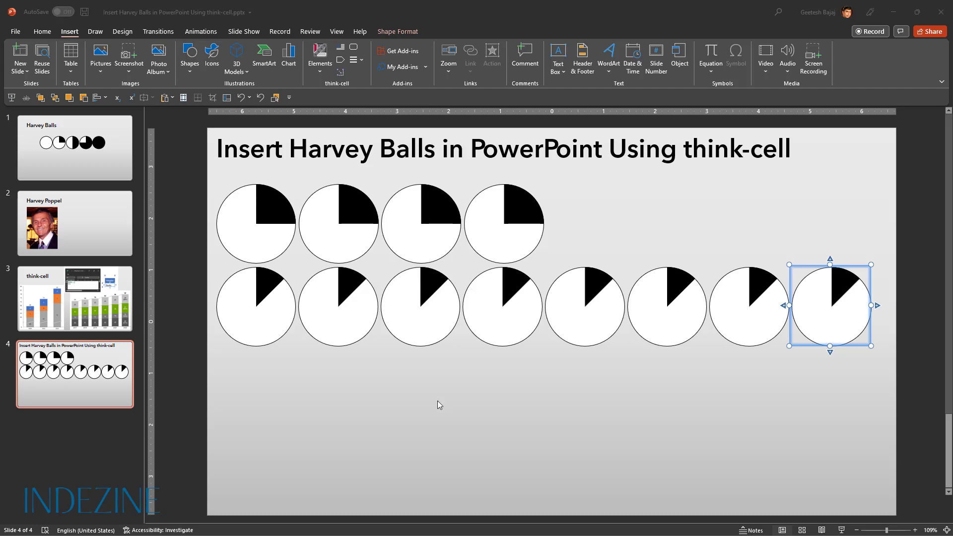
Set the second, third and fourth top-row balls to half, three-quarter and full fill.
{"action": "left_click", "coordinate": [334, 245]}
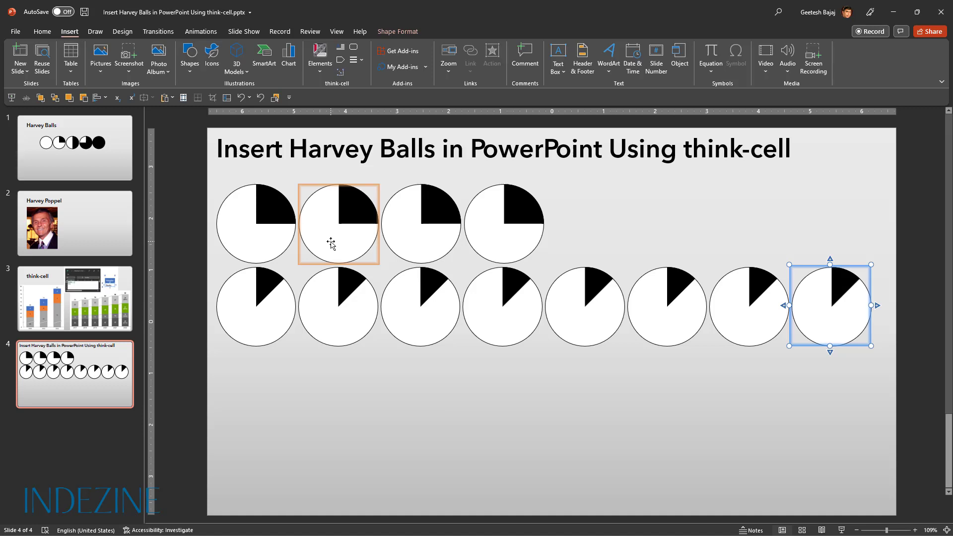
{"action": "left_click", "coordinate": [332, 241]}
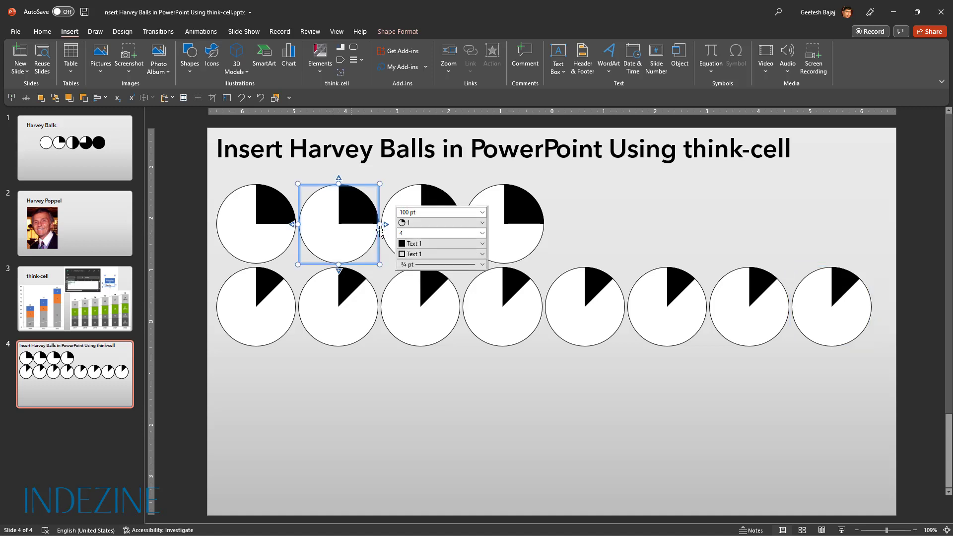
{"action": "left_click", "coordinate": [482, 228]}
{"action": "left_click", "coordinate": [415, 247]}
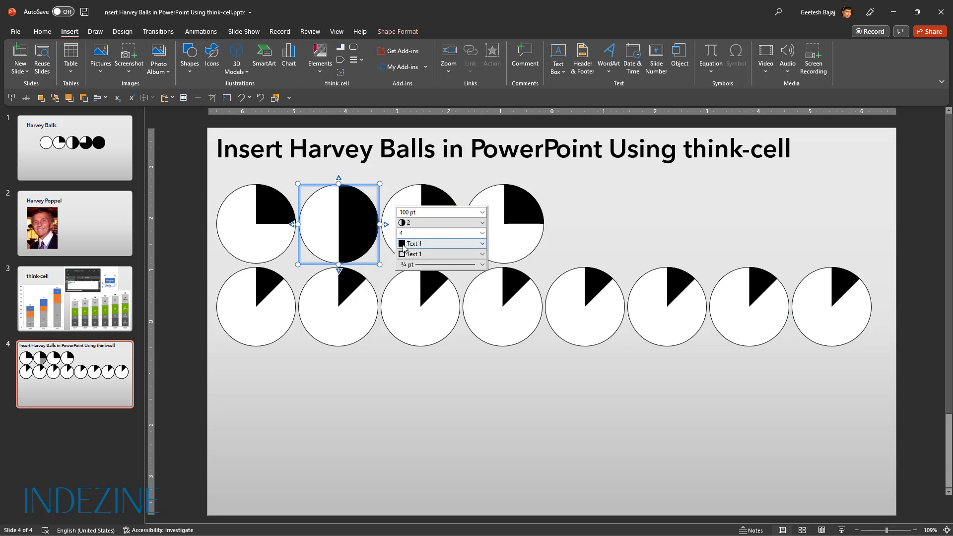
{"action": "left_click", "coordinate": [417, 202]}
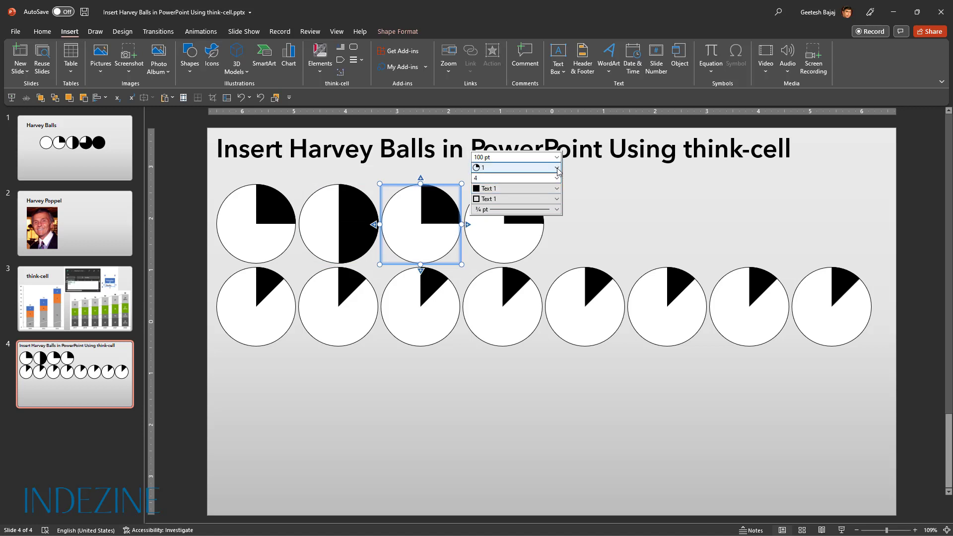
{"action": "left_click", "coordinate": [559, 172]}
{"action": "left_click", "coordinate": [499, 204]}
{"action": "left_click", "coordinate": [501, 243]}
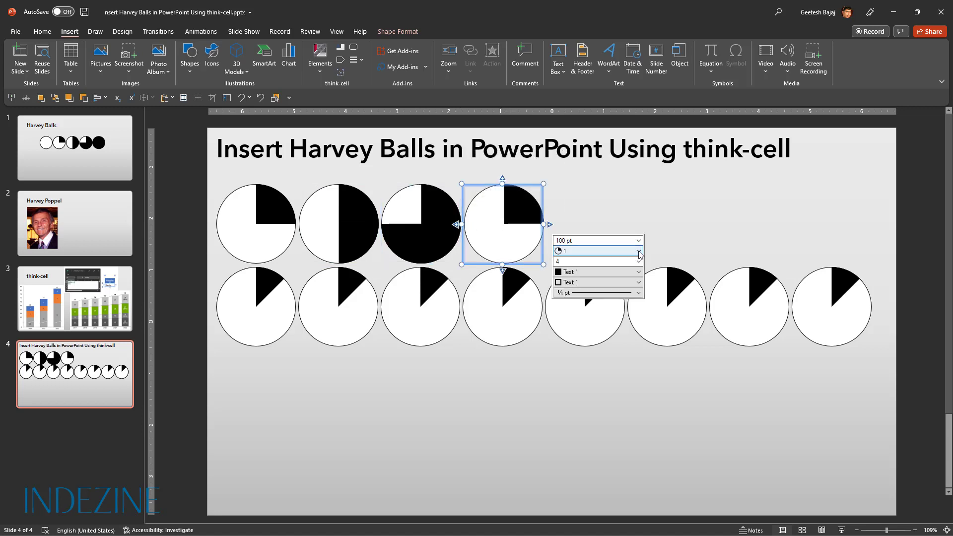
{"action": "left_click", "coordinate": [639, 253]}
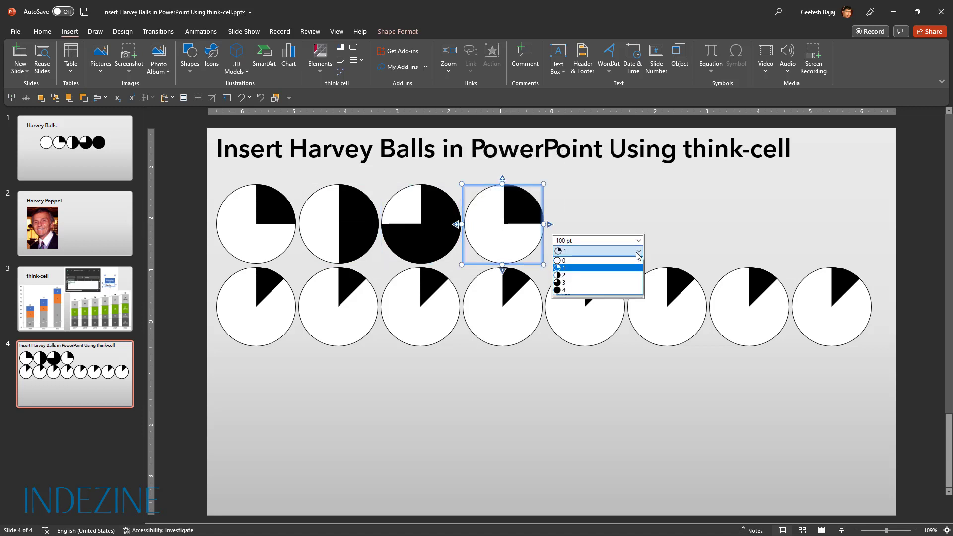
{"action": "left_click", "coordinate": [579, 291]}
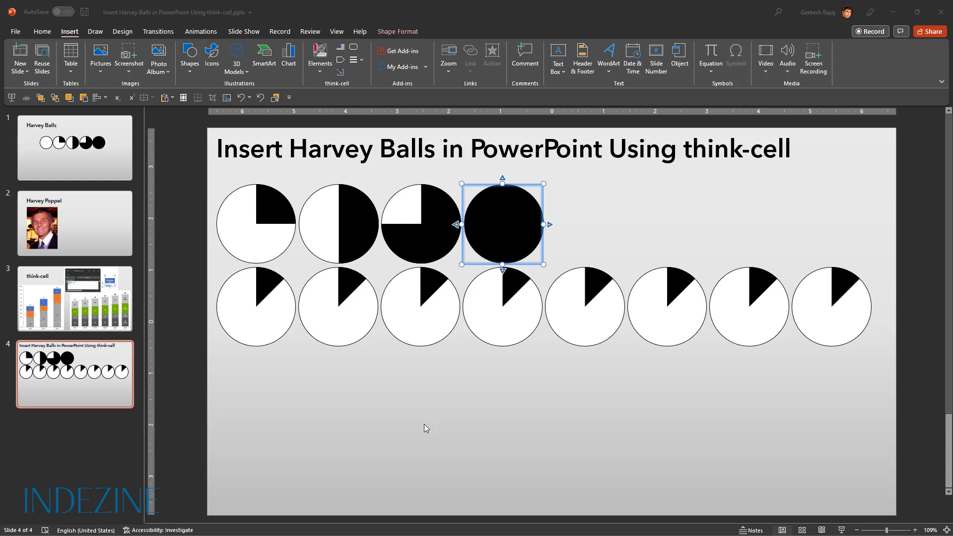
Fill row 2's second to fifth balls to a quarter, three-eighths, half and five-eighths.
{"action": "left_click", "coordinate": [337, 324]}
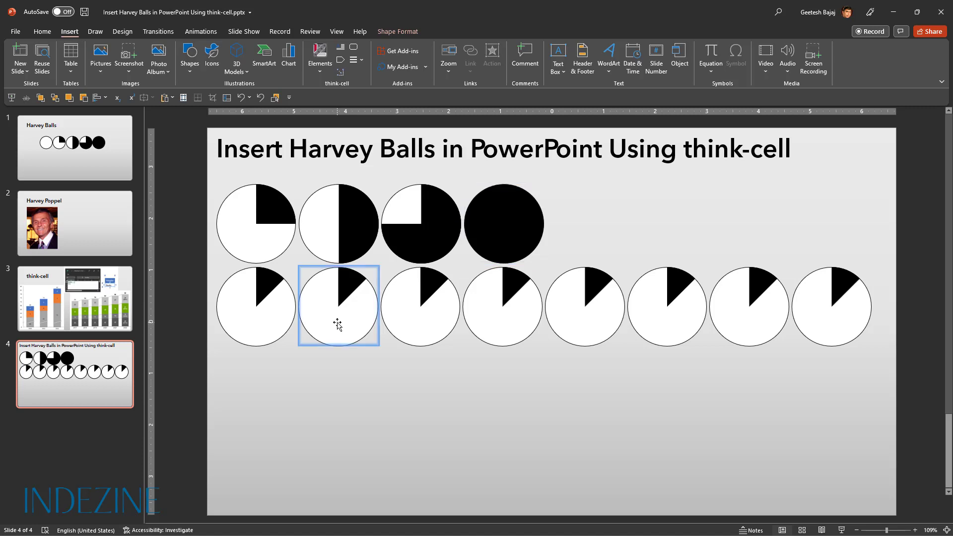
{"action": "left_click", "coordinate": [337, 324]}
{"action": "left_click", "coordinate": [414, 324]}
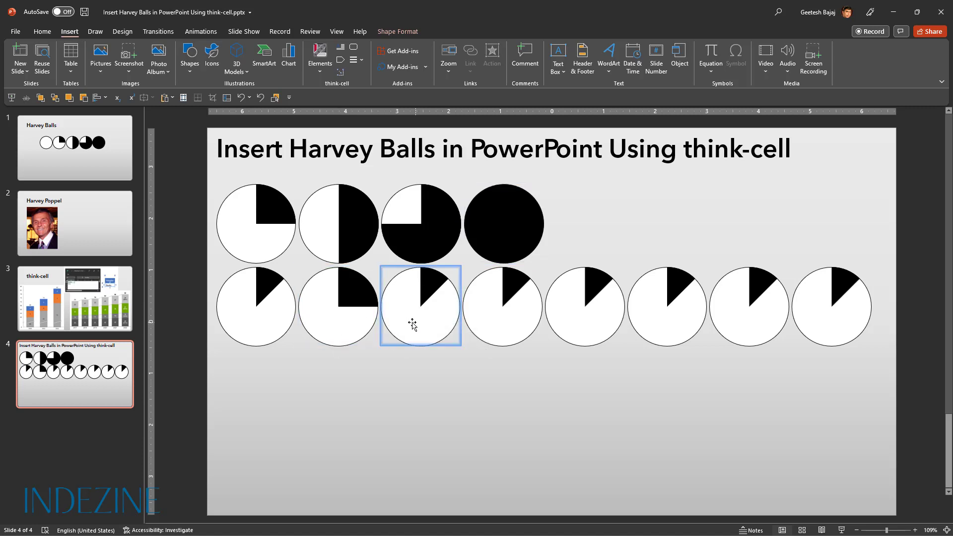
{"action": "left_click", "coordinate": [412, 323]}
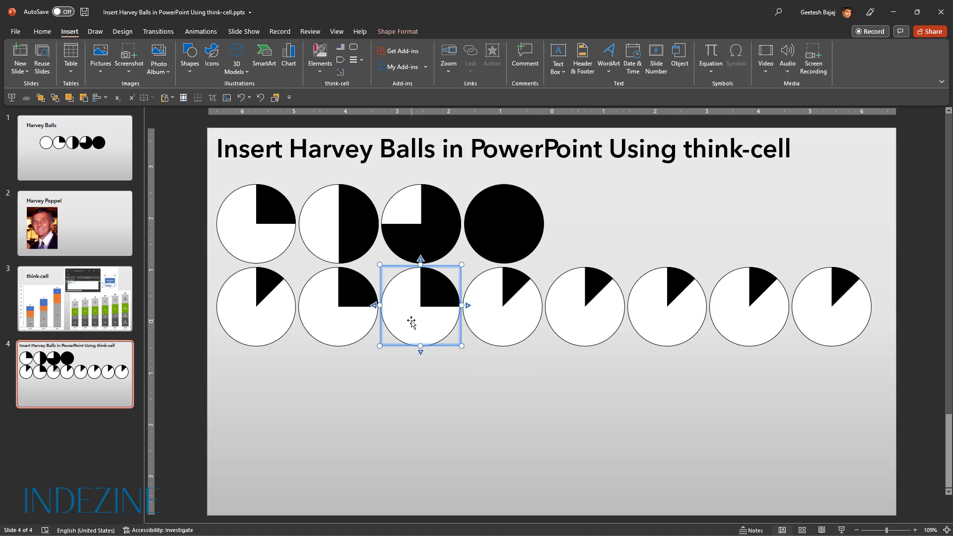
{"action": "left_click", "coordinate": [412, 325]}
{"action": "left_click", "coordinate": [512, 321]}
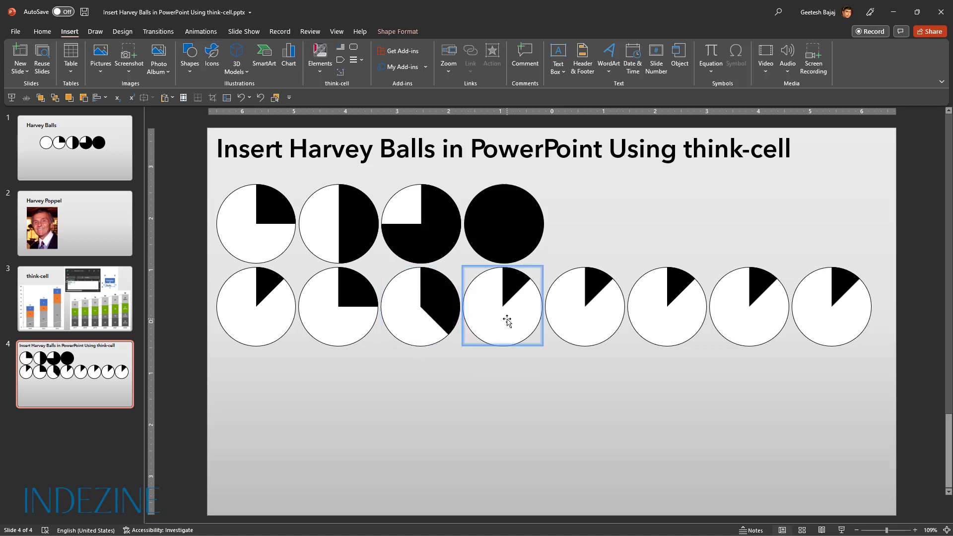
{"action": "left_click", "coordinate": [503, 322]}
{"action": "left_click", "coordinate": [502, 322]}
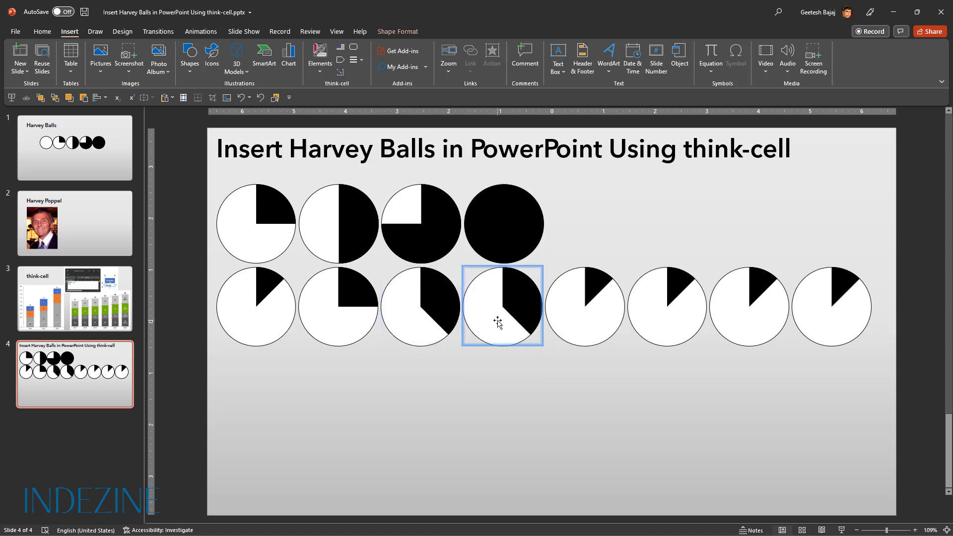
{"action": "left_click", "coordinate": [497, 321]}
{"action": "left_click", "coordinate": [571, 320]}
{"action": "left_click", "coordinate": [571, 320]}
{"action": "left_click", "coordinate": [570, 320]}
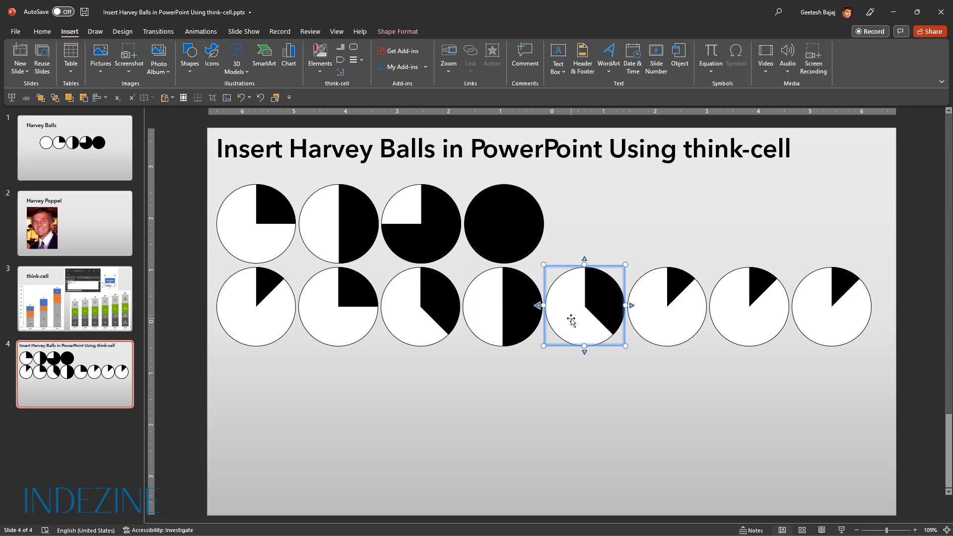
{"action": "left_click", "coordinate": [571, 320]}
{"action": "left_click", "coordinate": [571, 320]}
Fill row 2's sixth ball to three-quarters and the seventh to seven-eighths.
{"action": "left_click", "coordinate": [666, 321]}
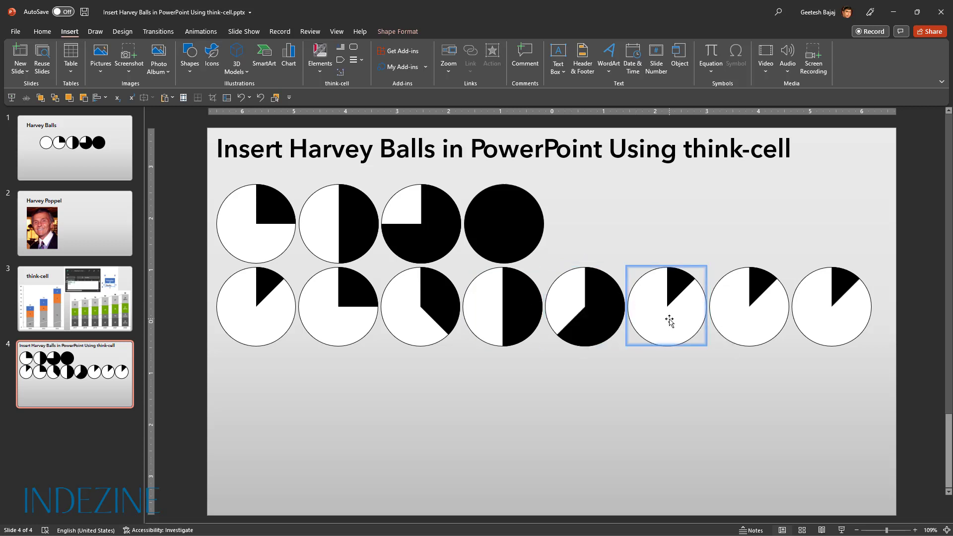
{"action": "left_click", "coordinate": [668, 321]}
{"action": "left_click", "coordinate": [669, 322]}
{"action": "left_click", "coordinate": [670, 322]}
{"action": "left_click", "coordinate": [675, 320]}
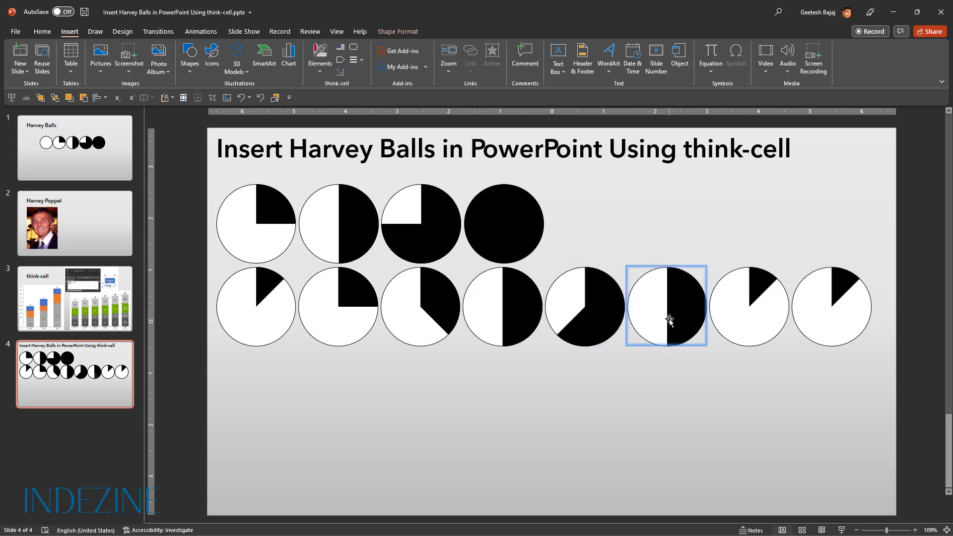
{"action": "left_click", "coordinate": [684, 319]}
{"action": "left_click", "coordinate": [734, 319]}
{"action": "left_click", "coordinate": [737, 320]}
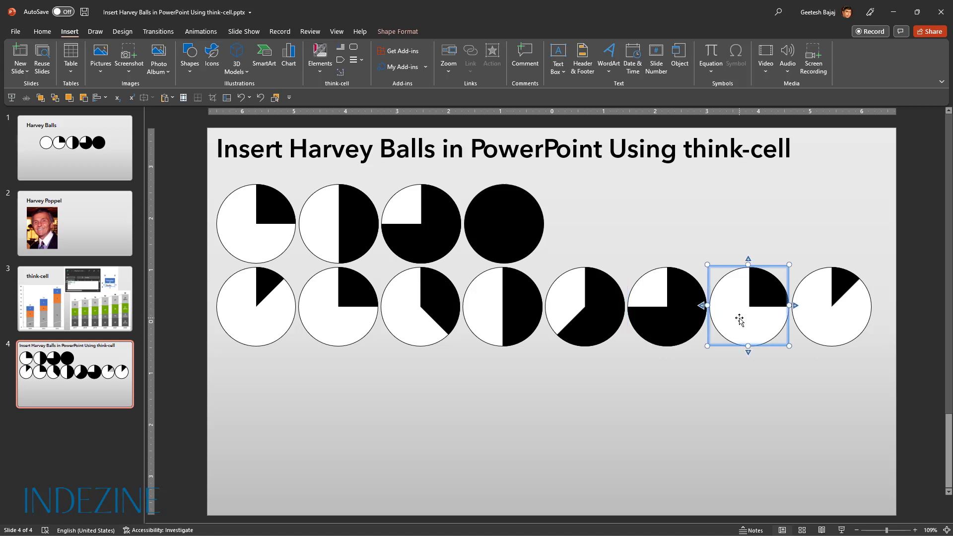
{"action": "left_click", "coordinate": [739, 320]}
{"action": "left_click", "coordinate": [739, 320]}
{"action": "left_click", "coordinate": [740, 320]}
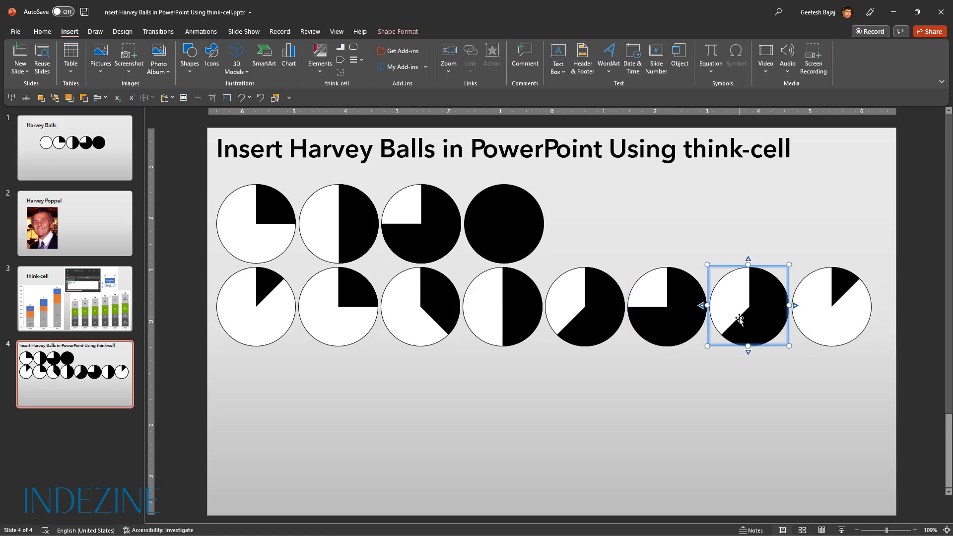
{"action": "left_click", "coordinate": [739, 321]}
{"action": "left_click", "coordinate": [739, 320]}
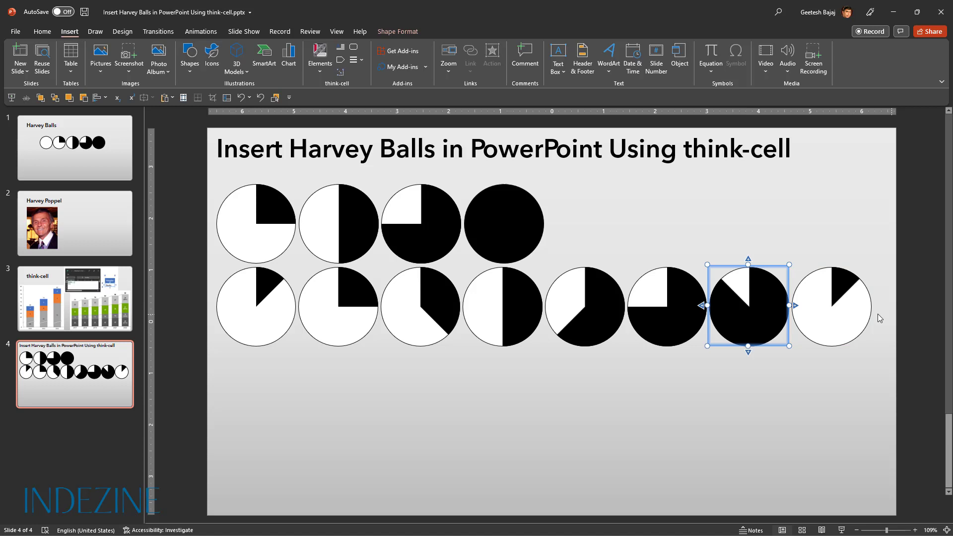
Fill the eighth ball in row 2 completely.
{"action": "left_click", "coordinate": [844, 319]}
{"action": "left_click", "coordinate": [843, 319]}
{"action": "left_click", "coordinate": [844, 319]}
{"action": "left_click", "coordinate": [844, 319]}
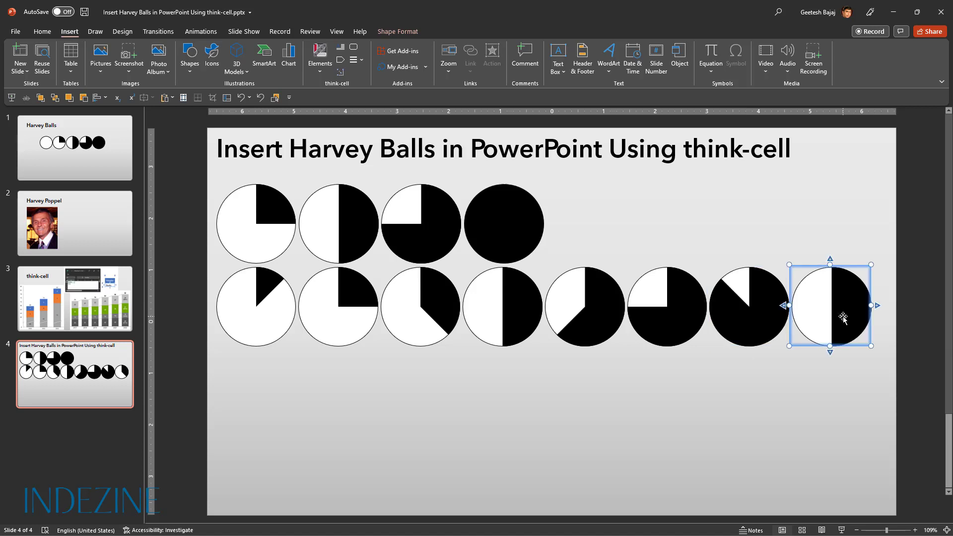
{"action": "left_click", "coordinate": [843, 320]}
{"action": "left_click", "coordinate": [844, 319]}
{"action": "left_click", "coordinate": [843, 319]}
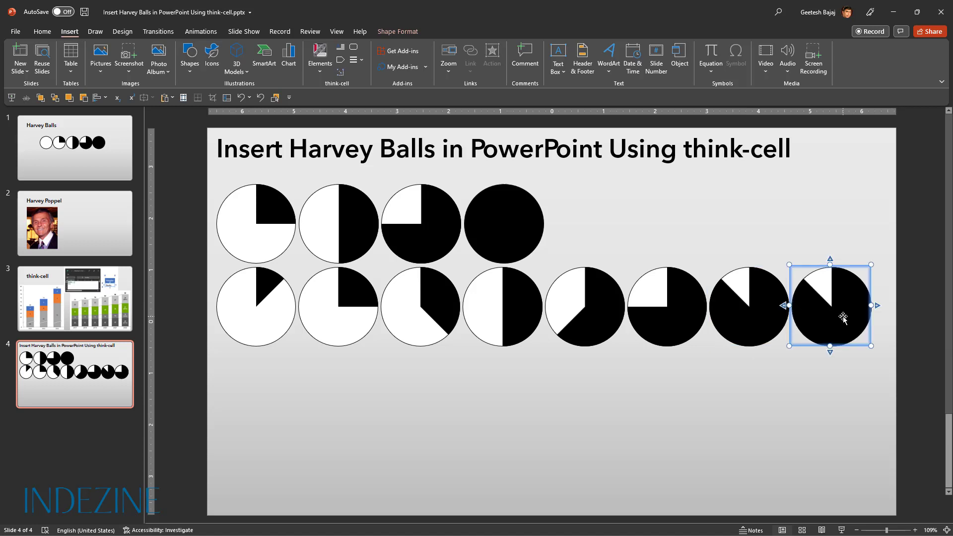
{"action": "left_click", "coordinate": [843, 319]}
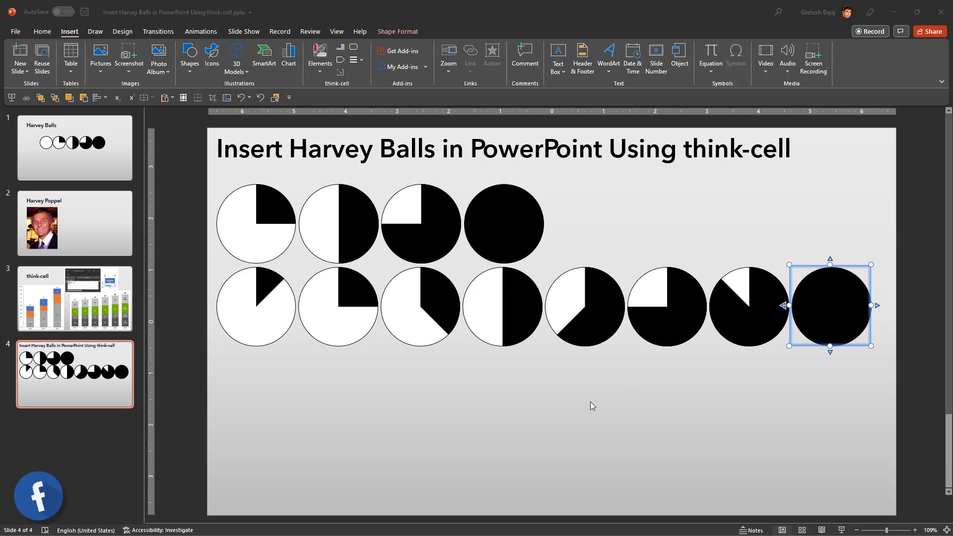
{"action": "left_click", "coordinate": [825, 309]}
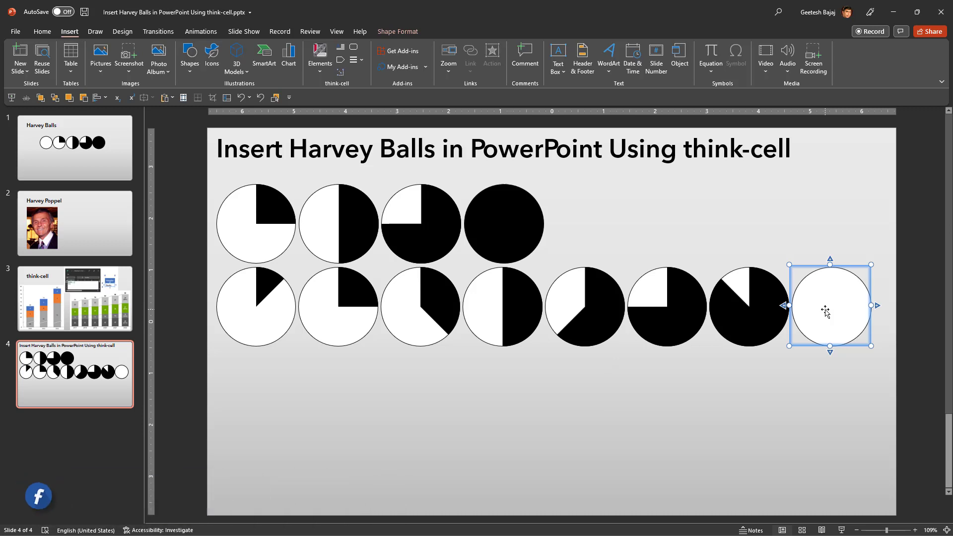
{"action": "left_click", "coordinate": [833, 309]}
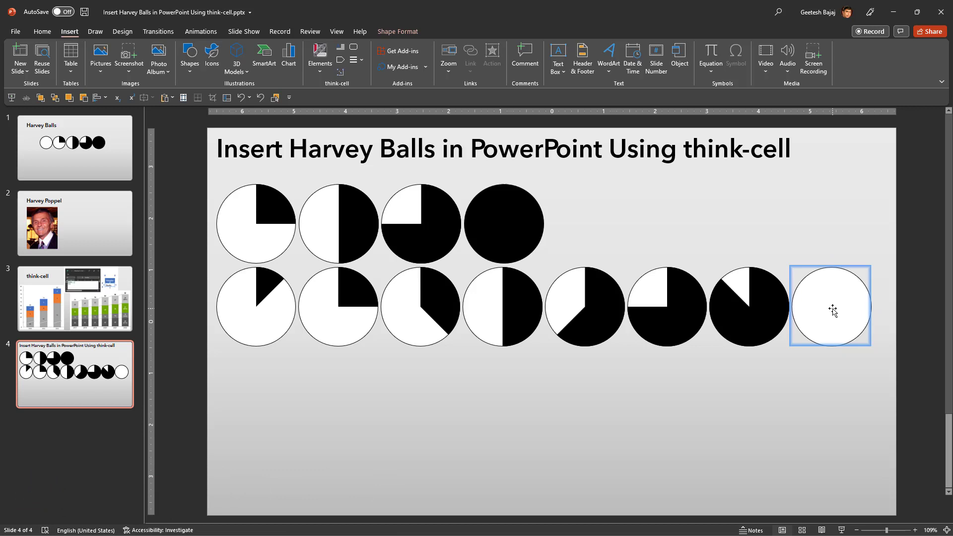
{"action": "left_click", "coordinate": [833, 309]}
{"action": "left_click", "coordinate": [833, 310]}
{"action": "left_click", "coordinate": [833, 309]}
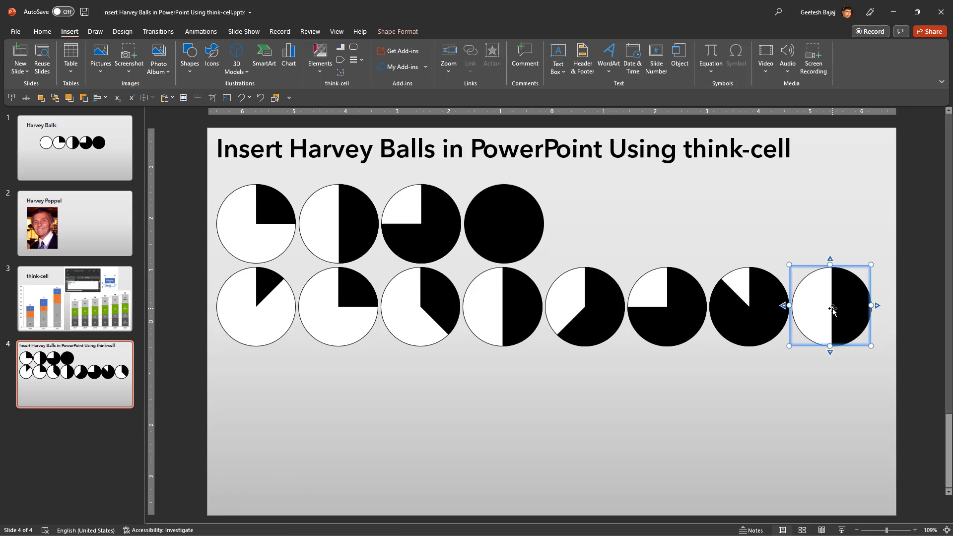
{"action": "left_click", "coordinate": [833, 310]}
{"action": "left_click", "coordinate": [833, 309]}
{"action": "left_click", "coordinate": [833, 309]}
{"action": "left_click", "coordinate": [833, 309]}
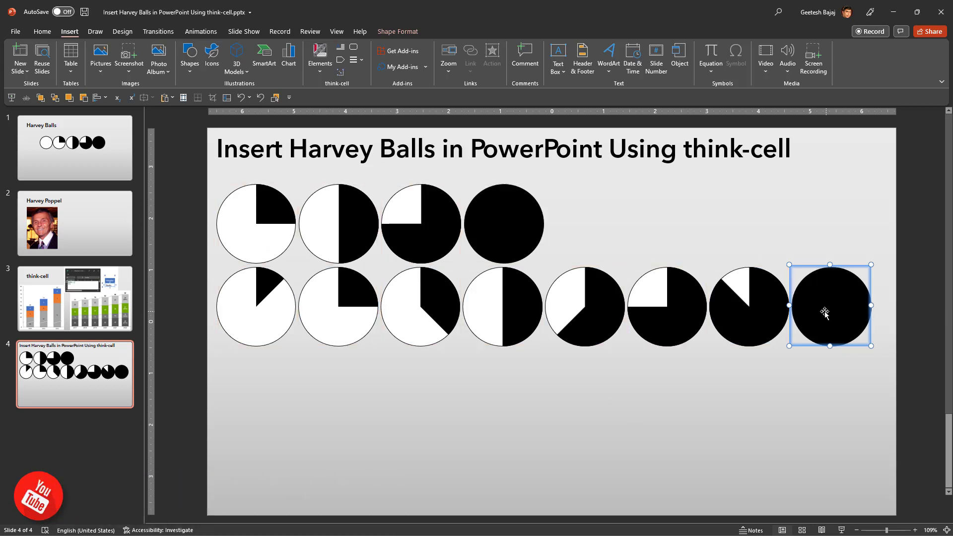
Select all twelve Harvey balls, duplicate both rows beneath the originals, then deselect.
{"action": "left_click", "coordinate": [251, 213]}
{"action": "left_click", "coordinate": [841, 312], "text": "shift"}
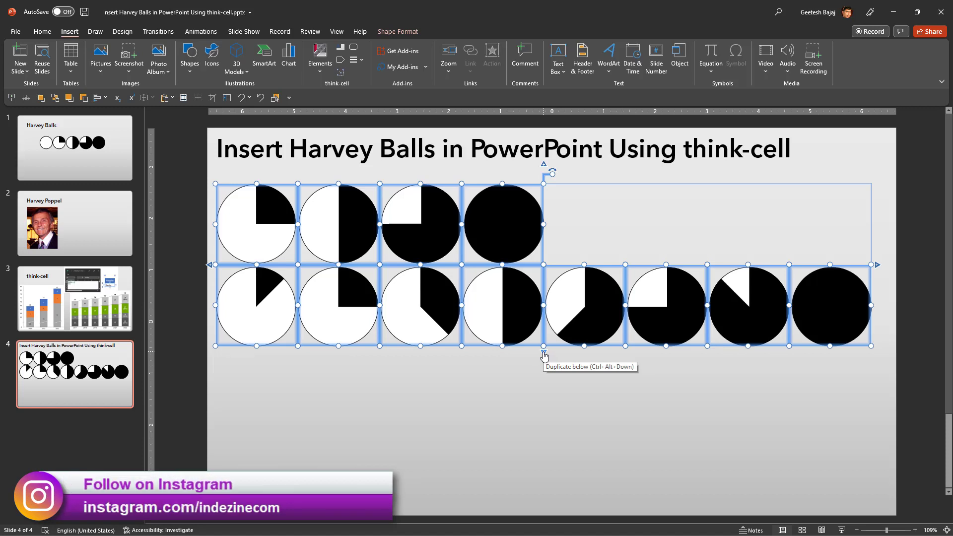
{"action": "left_click", "coordinate": [544, 354]}
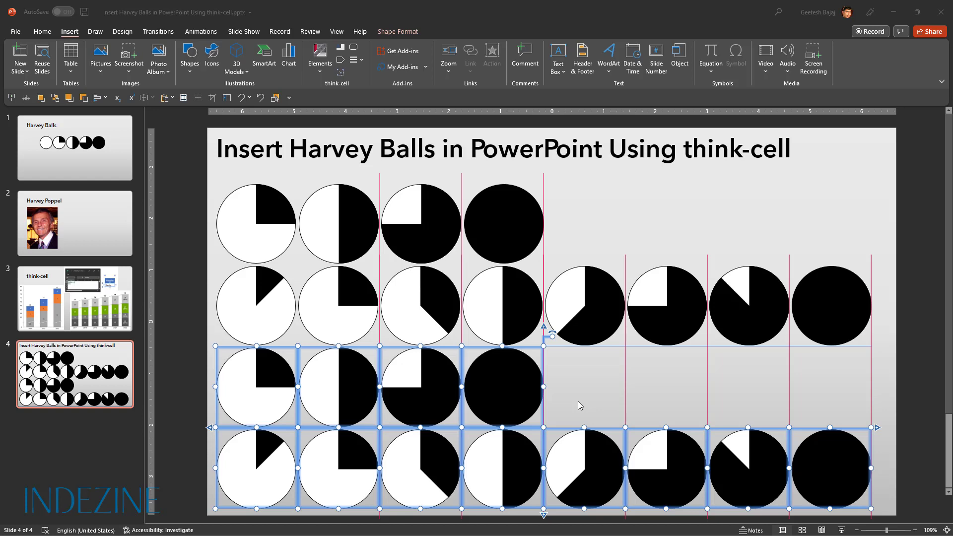
{"action": "left_click", "coordinate": [649, 228]}
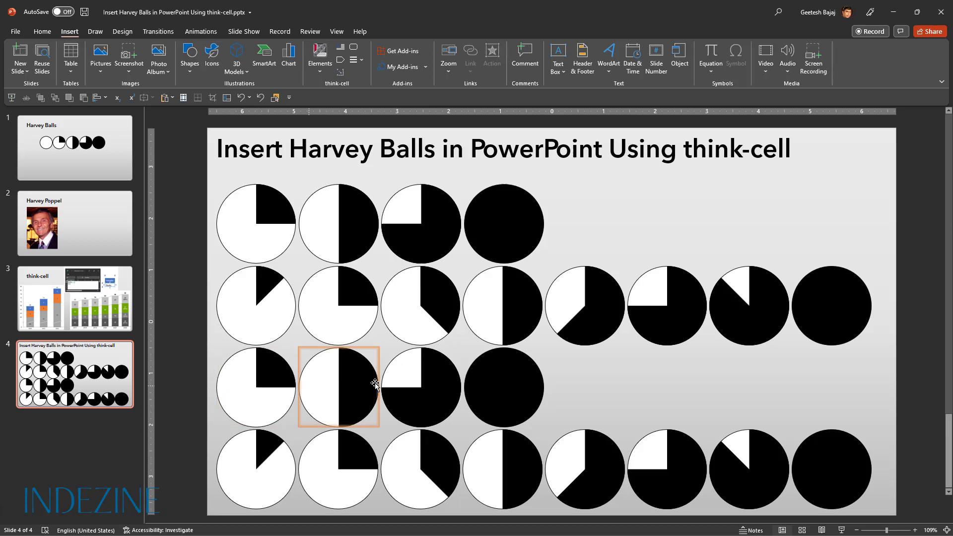
Select the four Harvey balls in the third row to show think-cell's floating toolbar.
{"action": "left_click", "coordinate": [255, 392]}
{"action": "left_click", "coordinate": [495, 383], "text": "shift"}
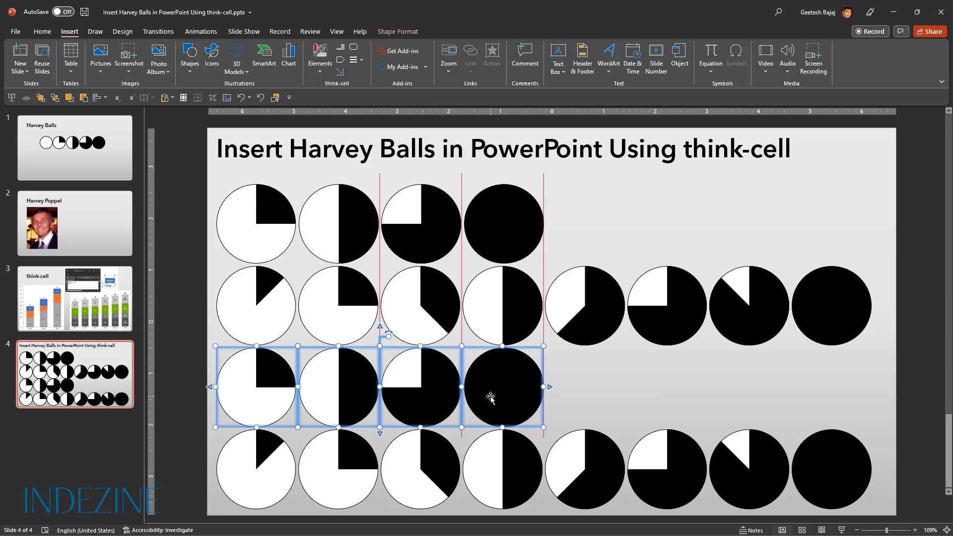
{"action": "mouse_move", "coordinate": [496, 398]}
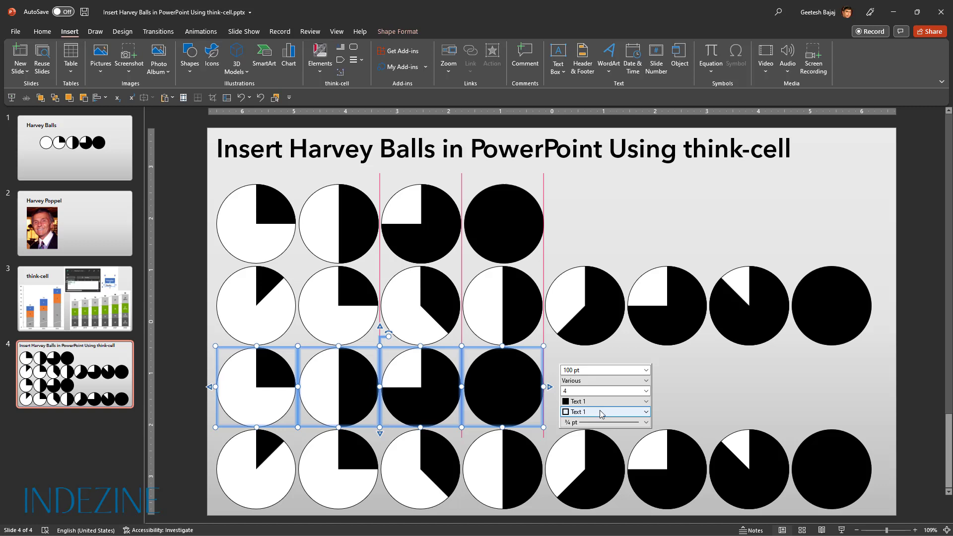
Change the third-row Harvey balls' fill colour from black to tc Red.
{"action": "left_click", "coordinate": [646, 402]}
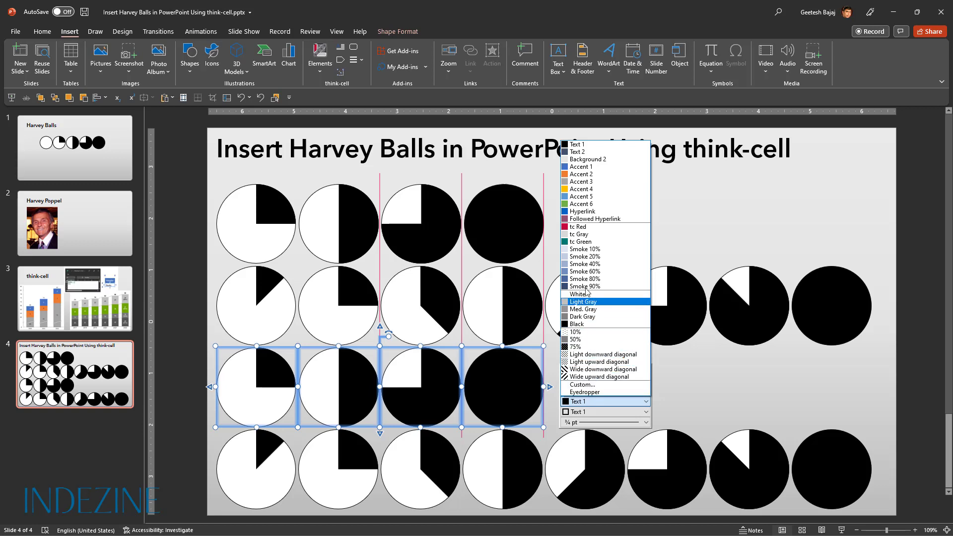
{"action": "left_click", "coordinate": [582, 229]}
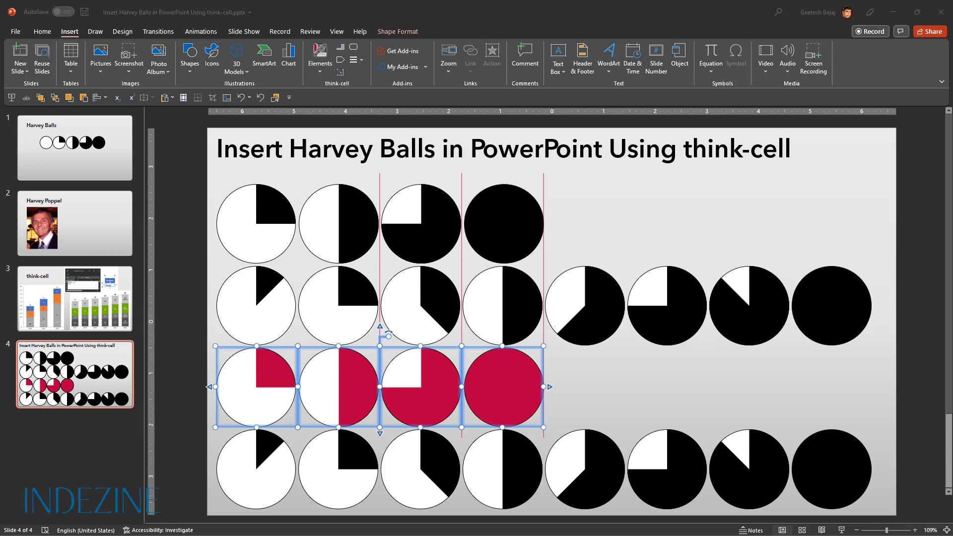
Set the third-row Harvey balls' outline colour to tc Red and line weight to 3 pt.
{"action": "left_click", "coordinate": [495, 380]}
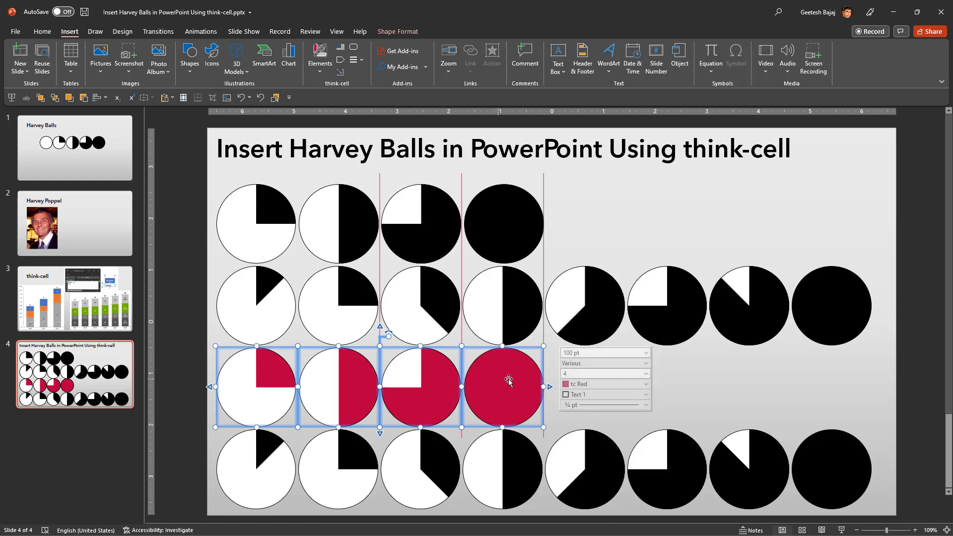
{"action": "left_click", "coordinate": [605, 394]}
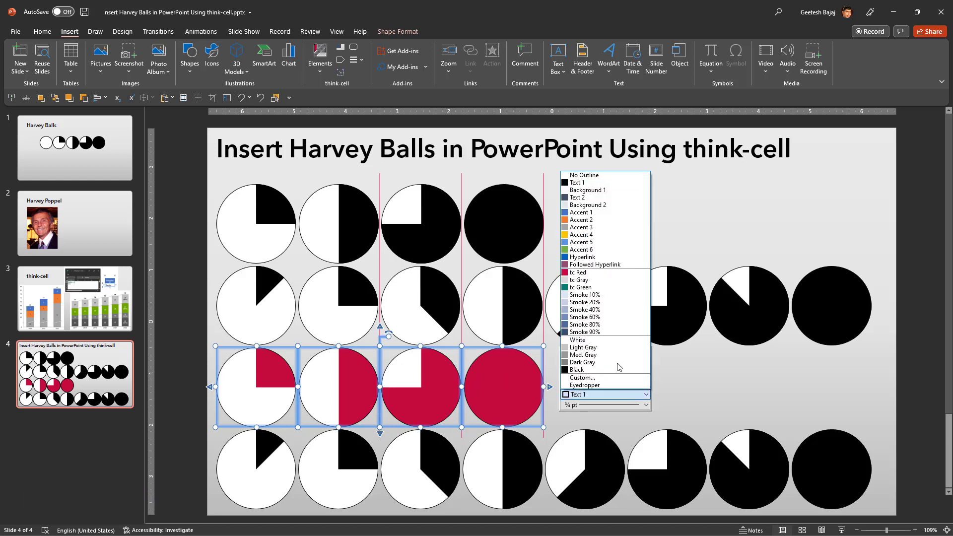
{"action": "left_click", "coordinate": [584, 273]}
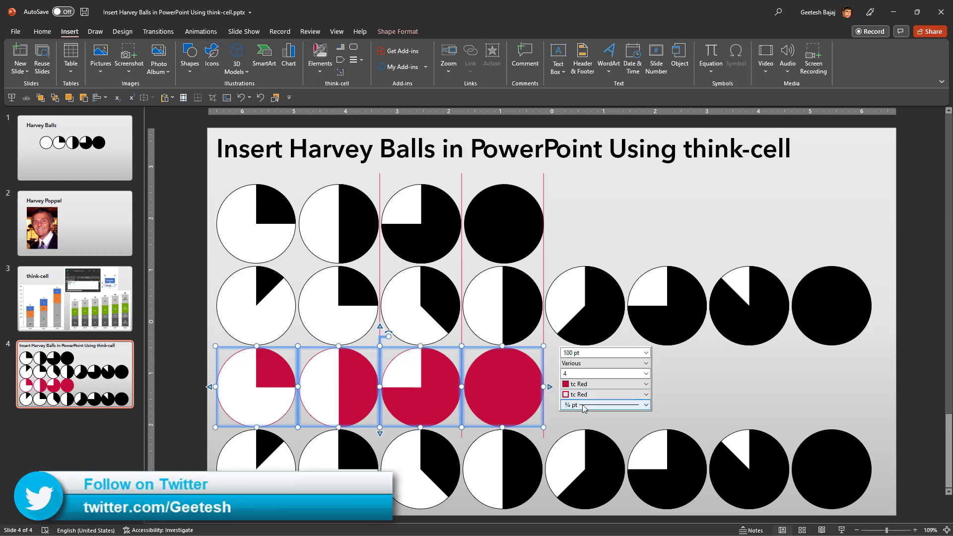
{"action": "left_click", "coordinate": [585, 407]}
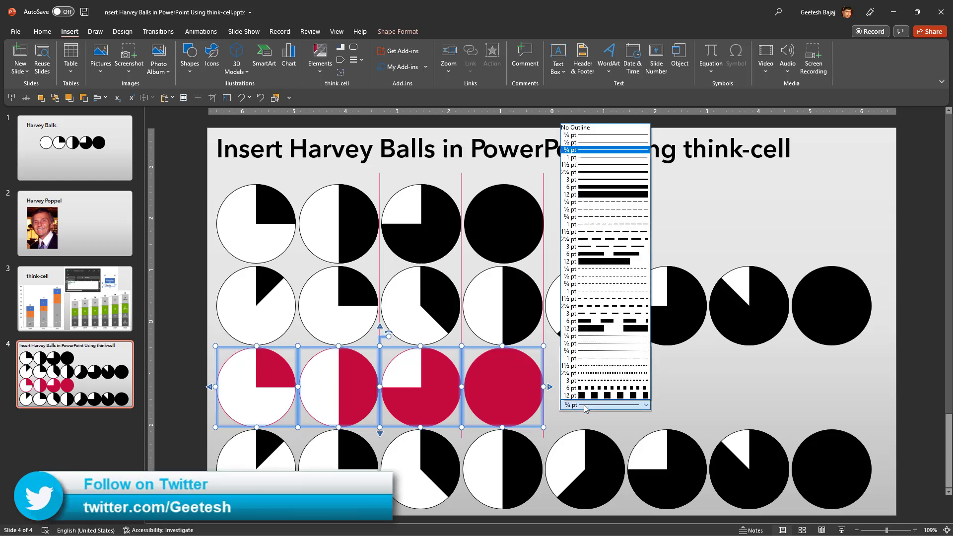
{"action": "left_click", "coordinate": [607, 181]}
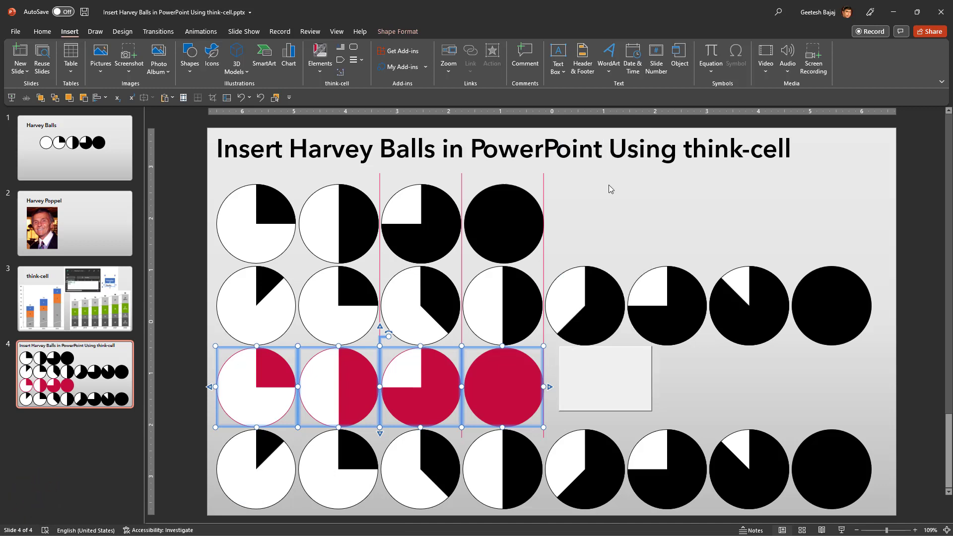